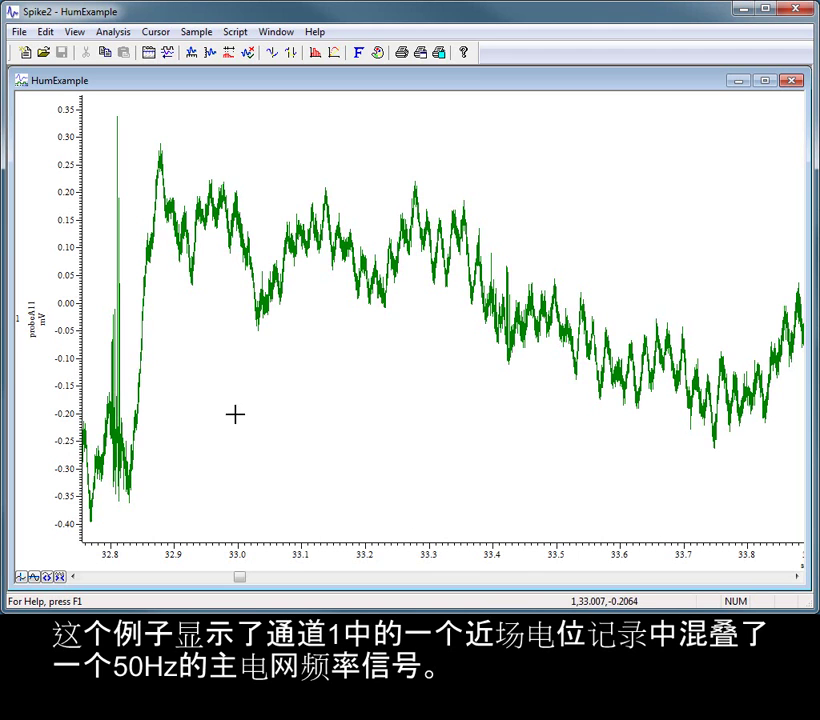
- Compute a power spectrum of channel 1 probeA11 from 0.0 to 150 seconds with FFT size 32768 and a Hanning window
click(18, 318)
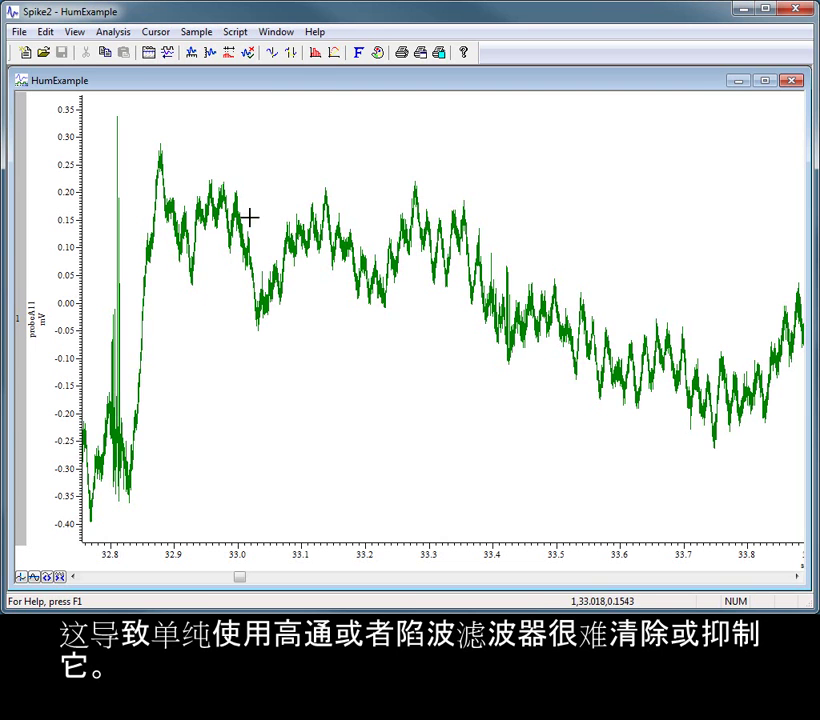
click(316, 52)
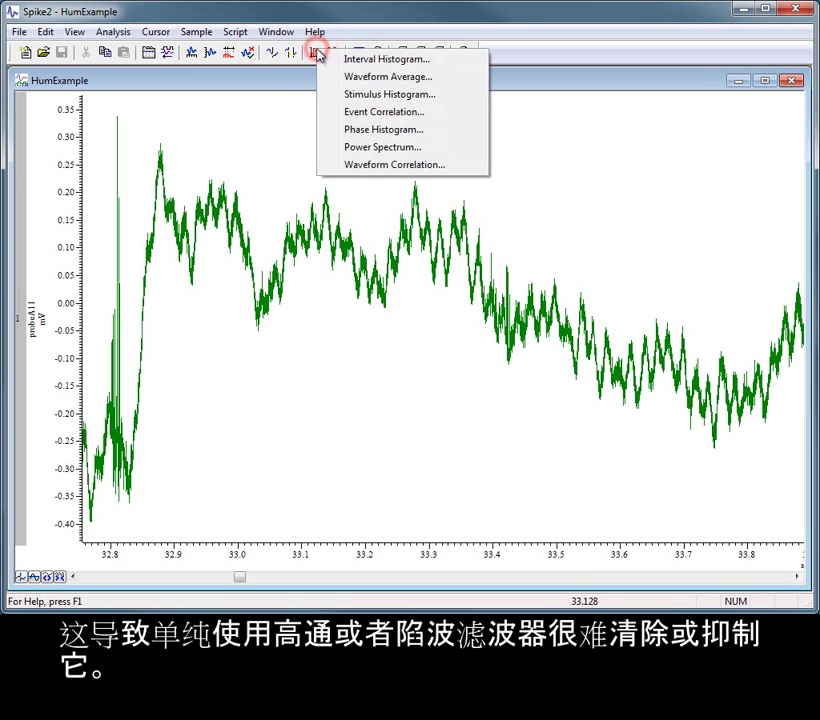
click(358, 147)
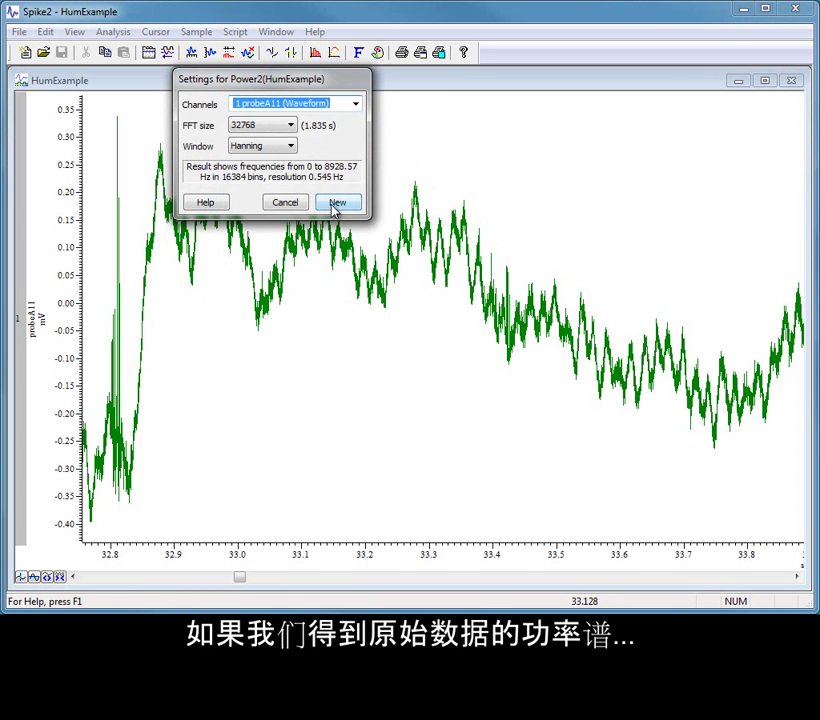
click(332, 203)
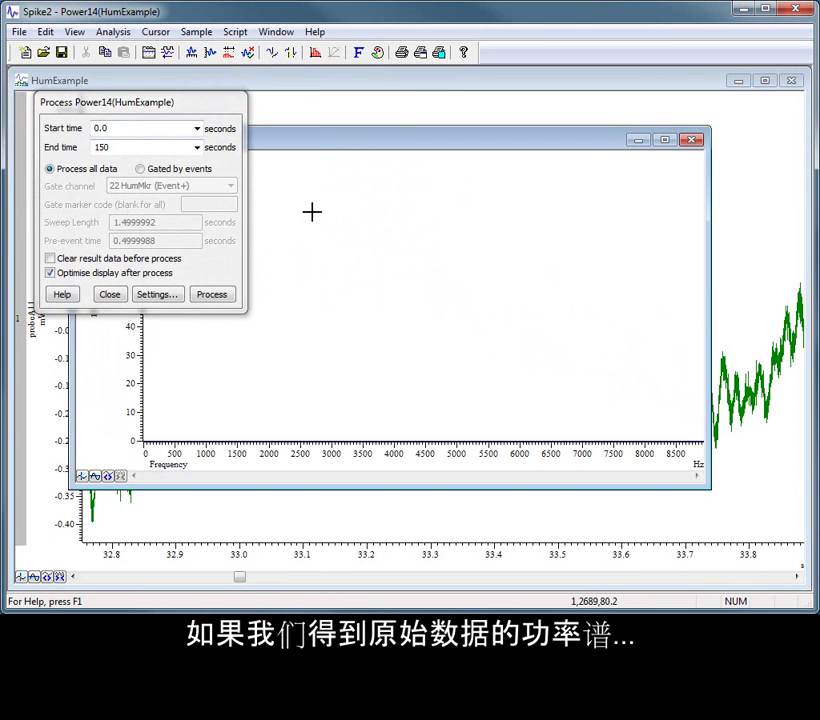
click(207, 296)
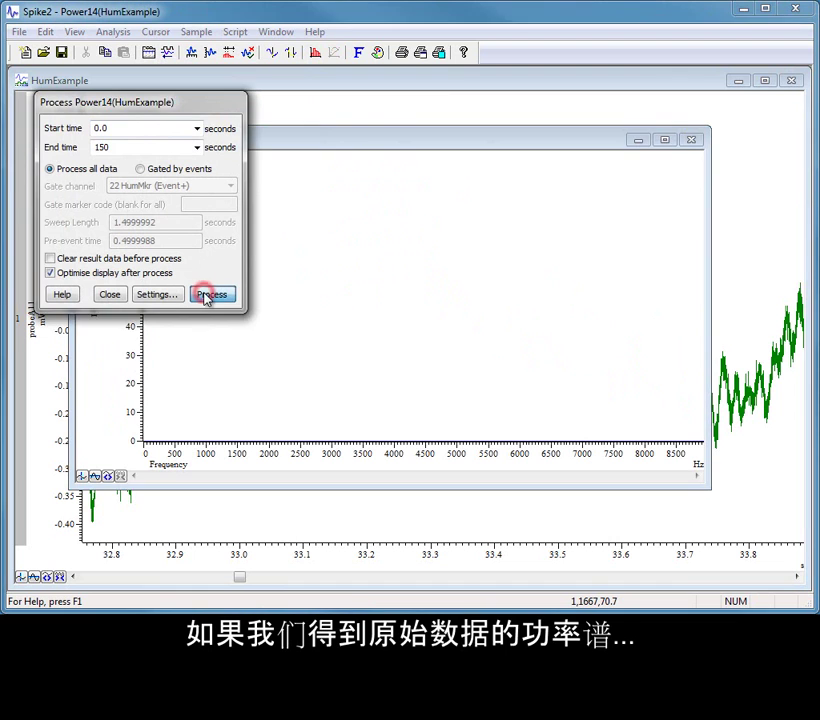
click(112, 295)
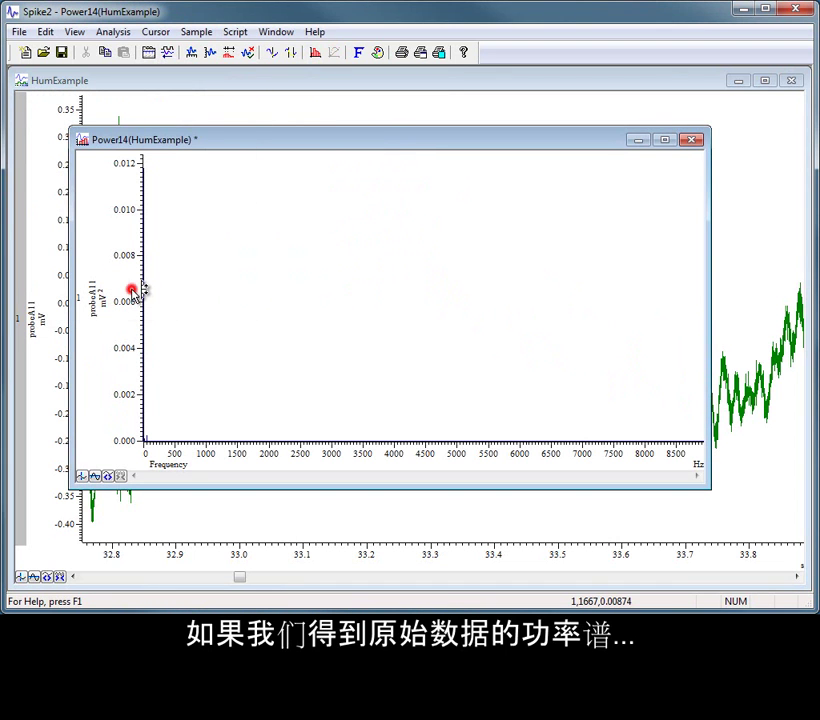
- Give the power spectrum a logarithmic Y axis, inspect the peaks below about 1150 Hz, and close the spectrum window
double_click(132, 291)
click(185, 340)
click(372, 225)
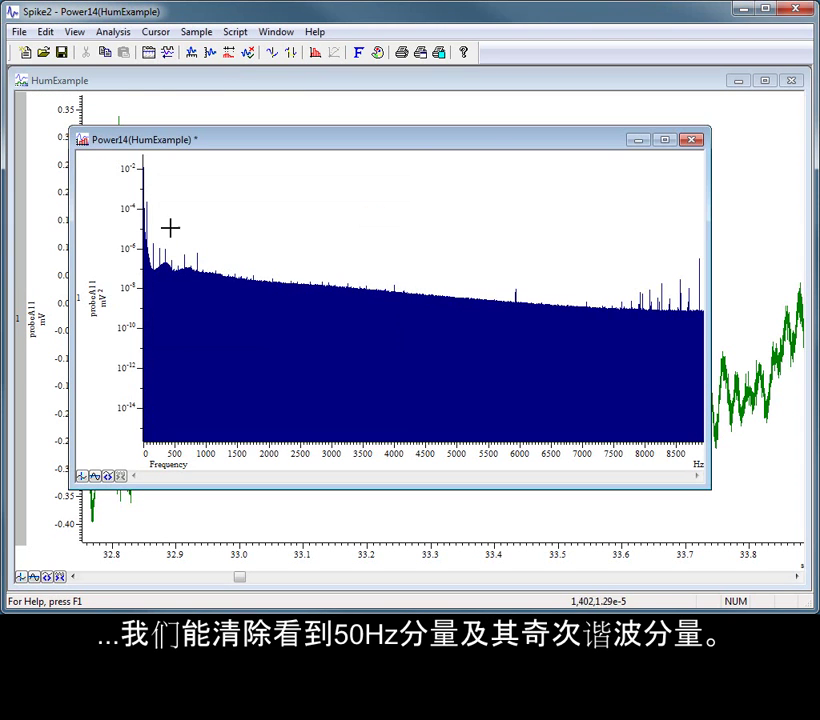
drag(145, 191, 216, 276)
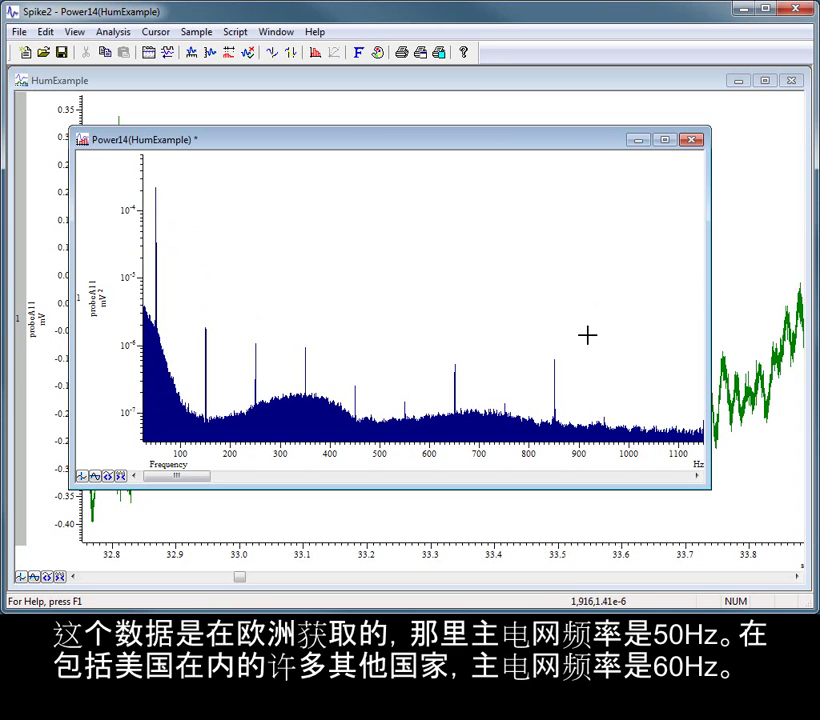
click(690, 140)
click(423, 356)
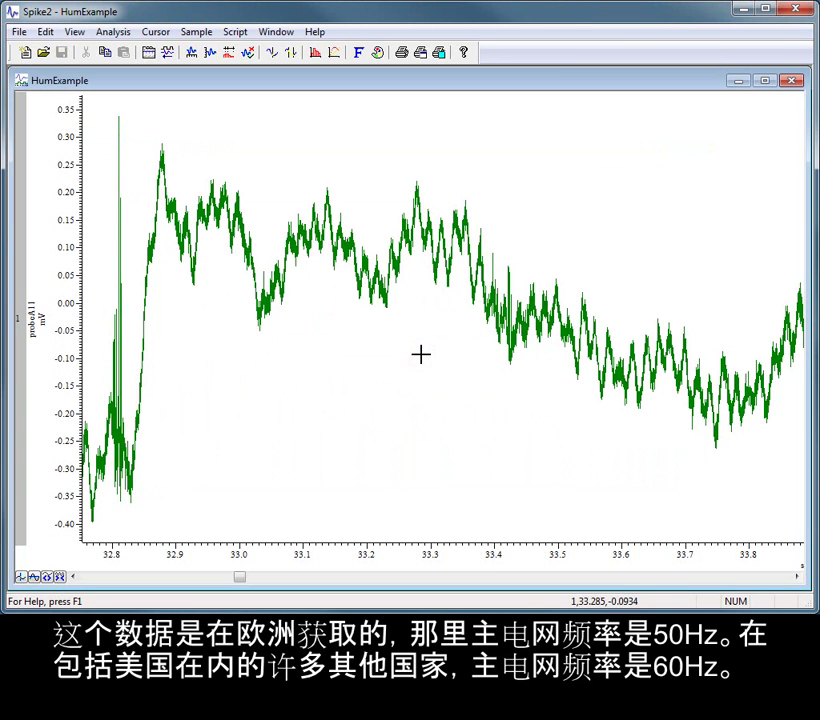
- Compare the cleaned signal in channel 2 with the subtracted hum in channel v1 and the cycle markers in channel 22
click(417, 315)
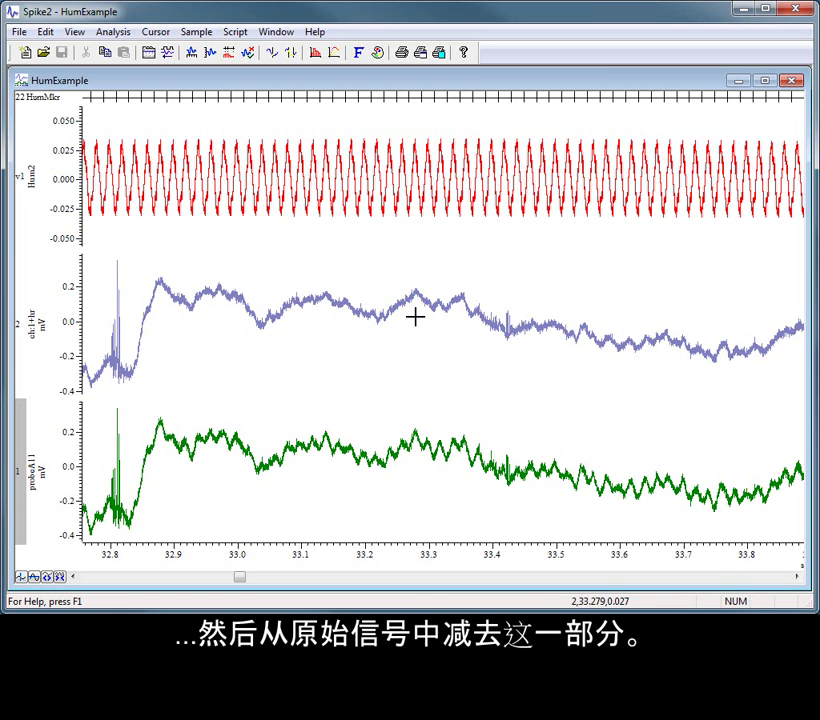
click(19, 331)
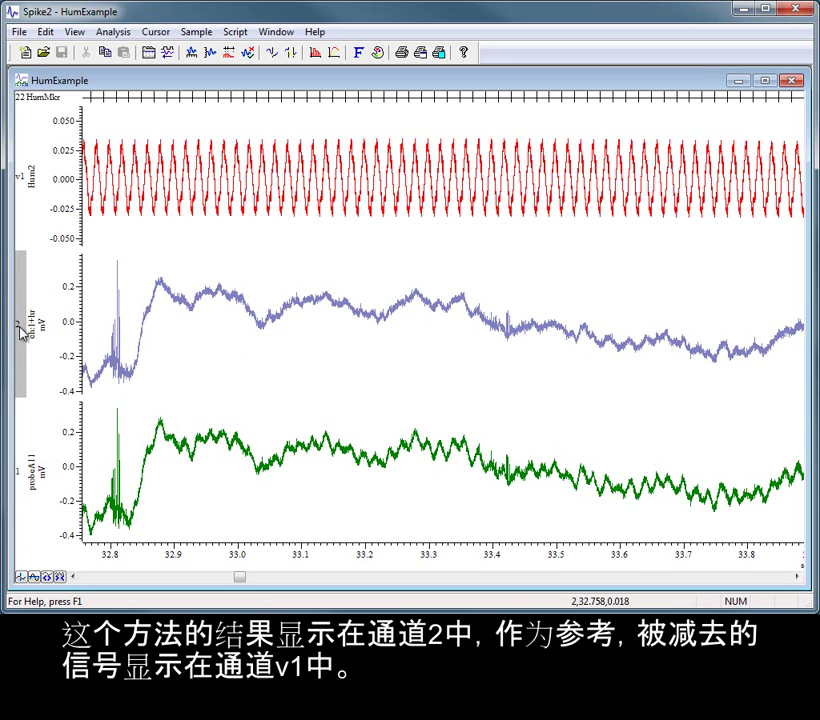
click(22, 184)
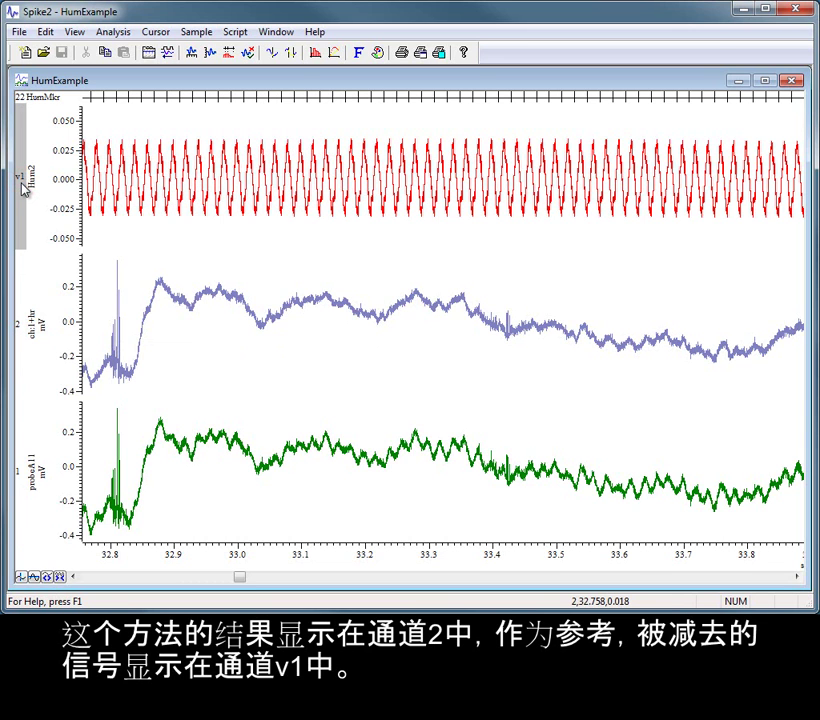
click(20, 328)
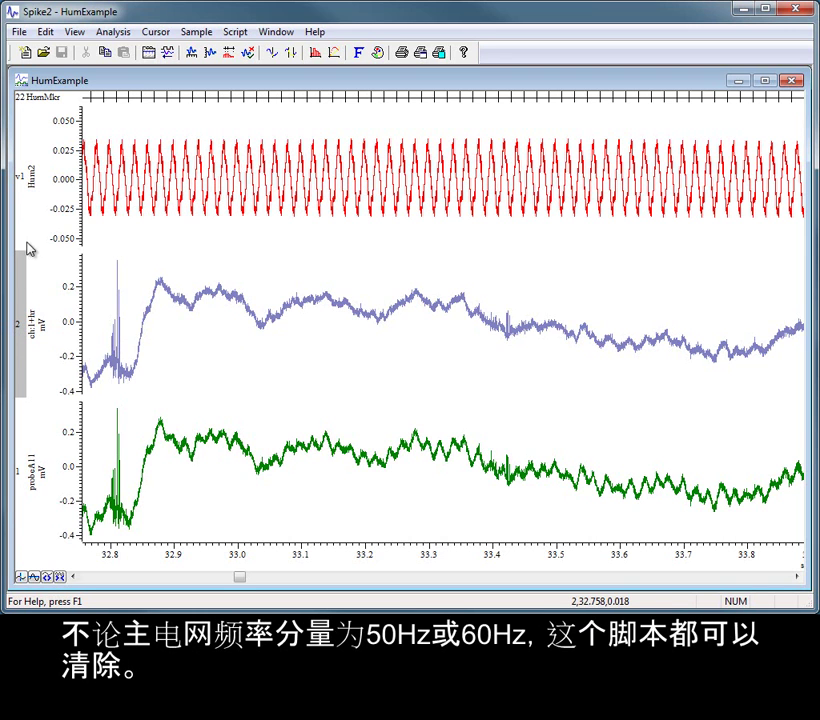
click(22, 186)
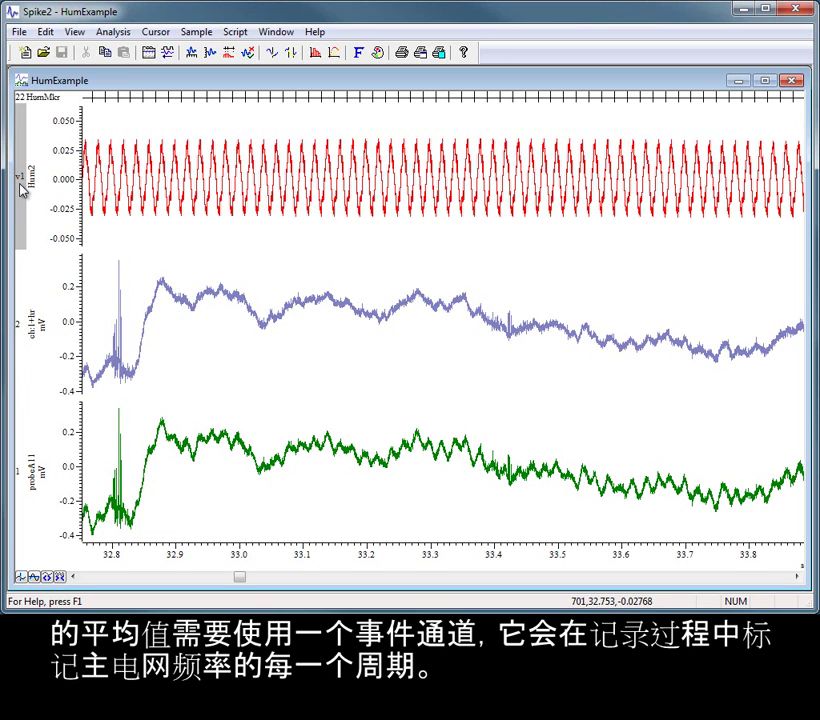
click(20, 98)
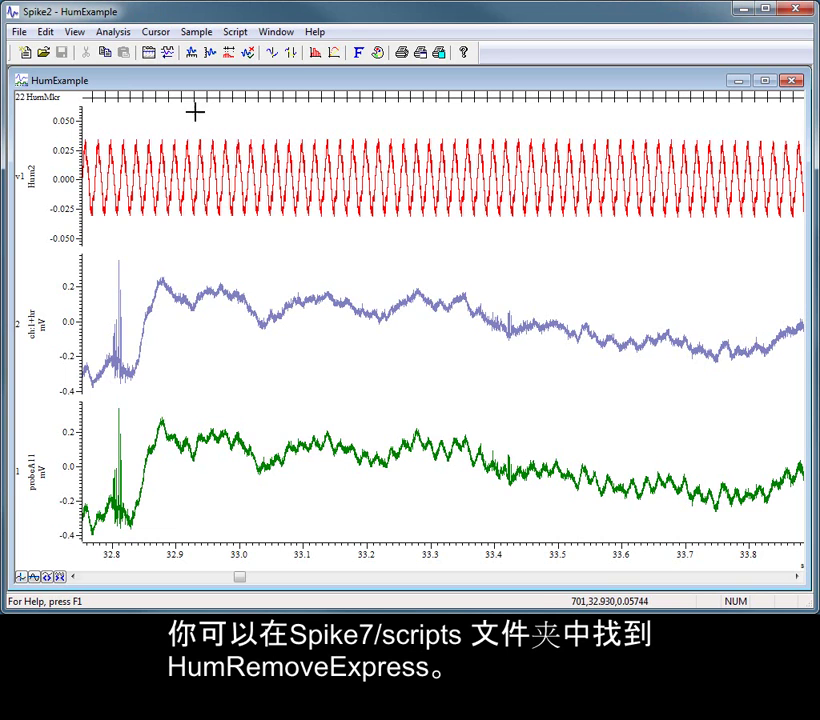
- Close the HumExample file and run the HumRemoveExpress script from the Spike7 scripts folder
click(789, 81)
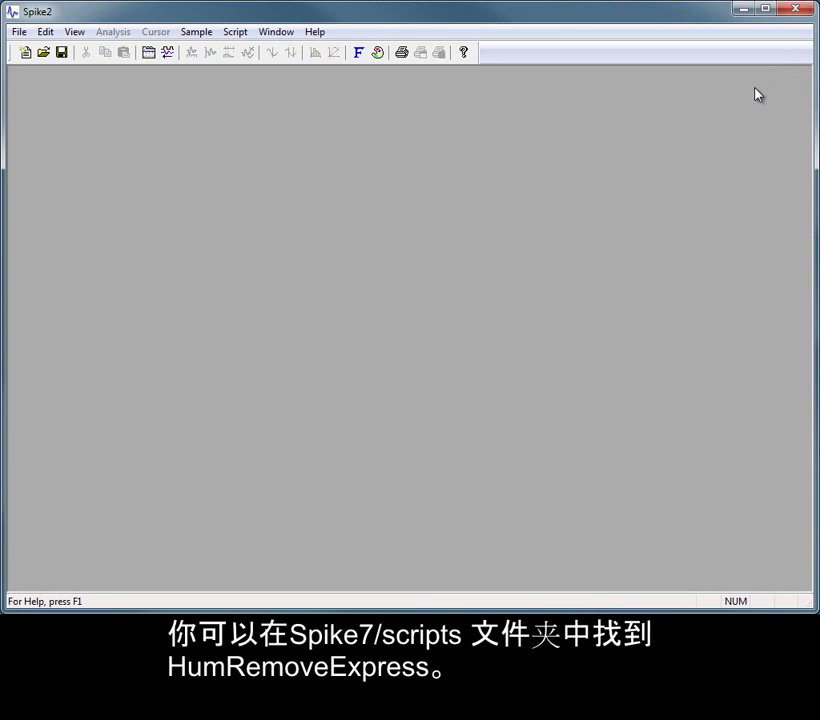
click(233, 36)
mouse_move(364, 74)
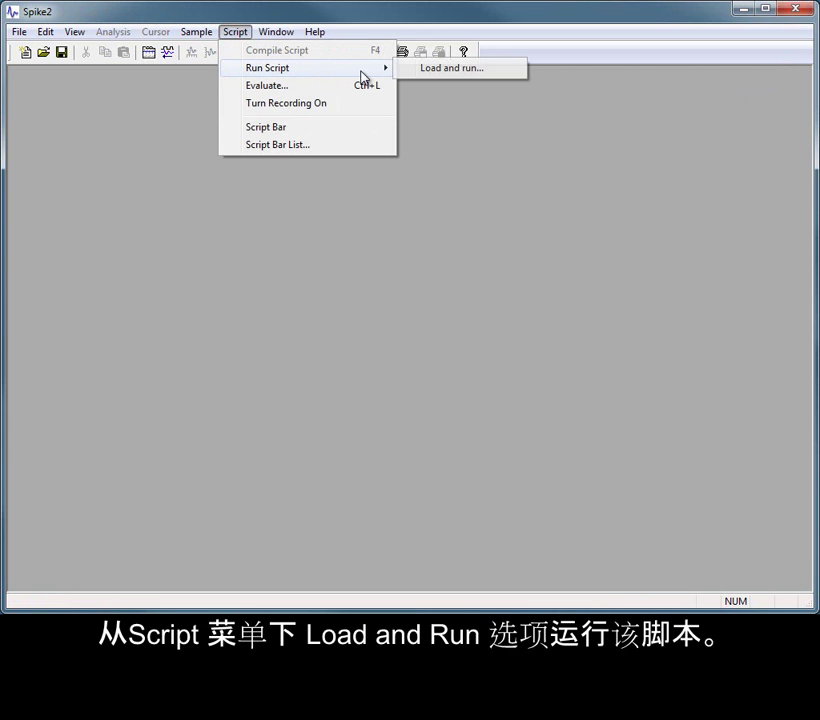
click(455, 73)
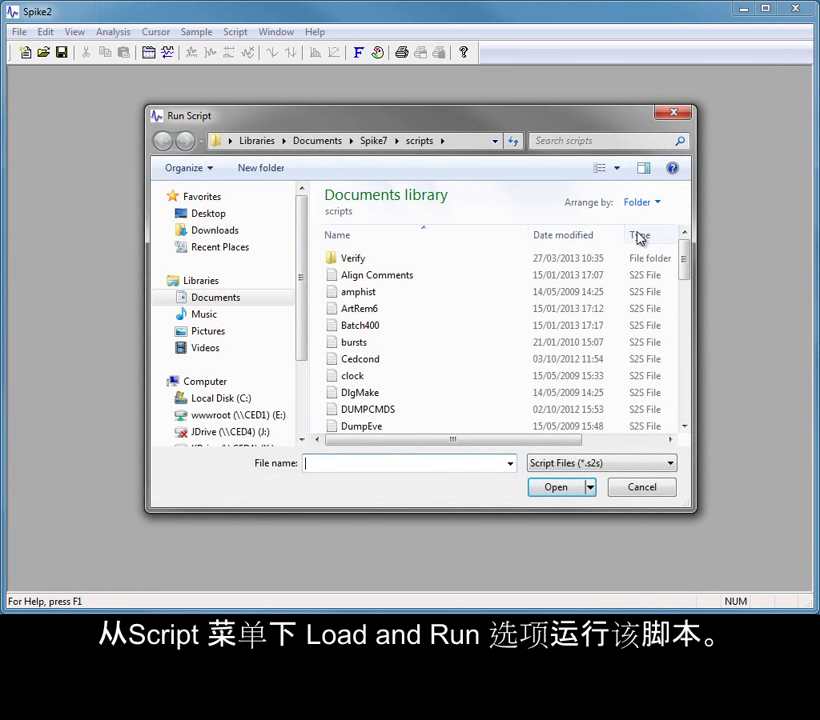
drag(685, 265, 683, 349)
click(467, 255)
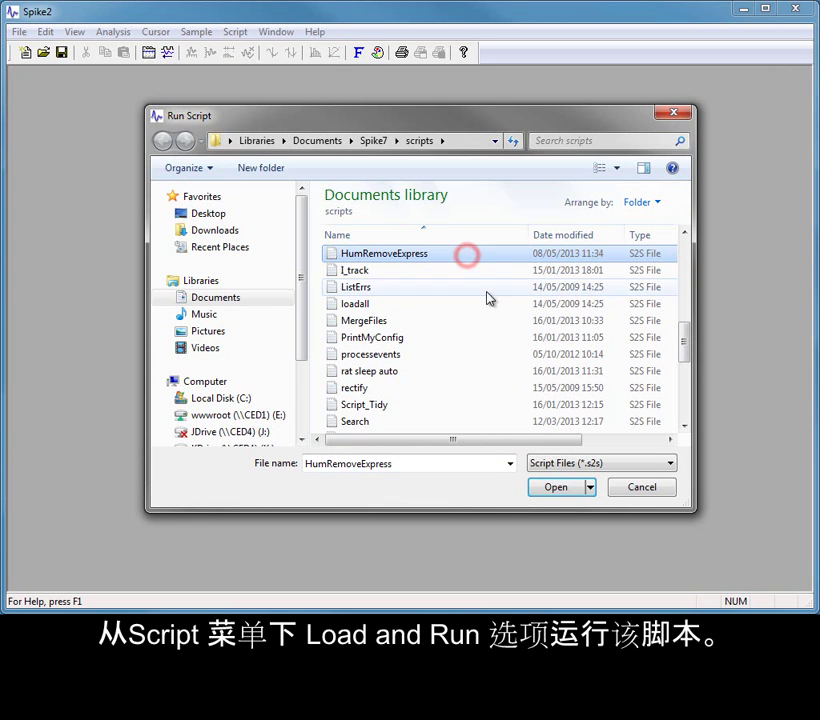
click(561, 489)
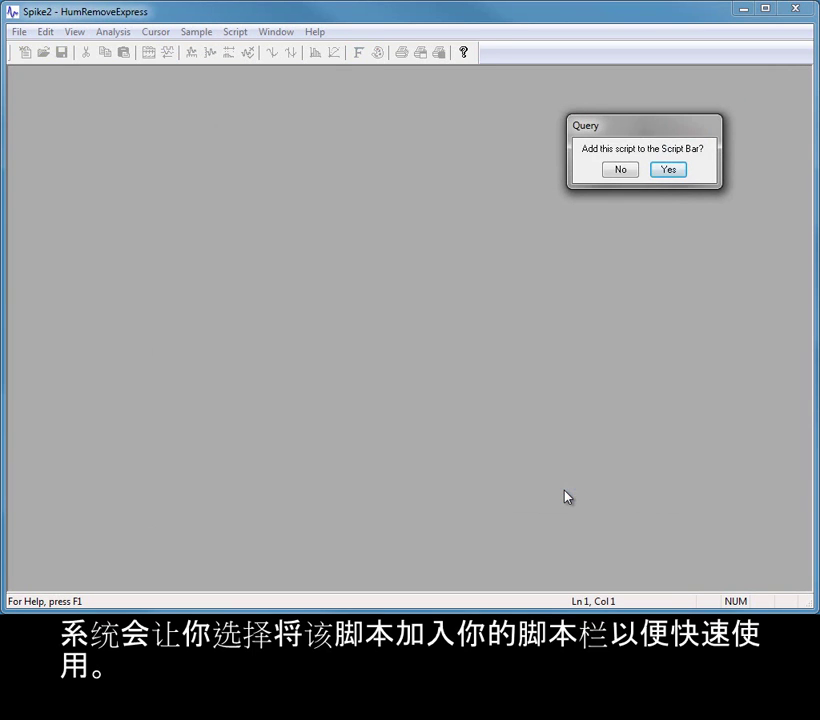
- Add the script to the Script Bar and open the HumRawData file for processing
click(665, 172)
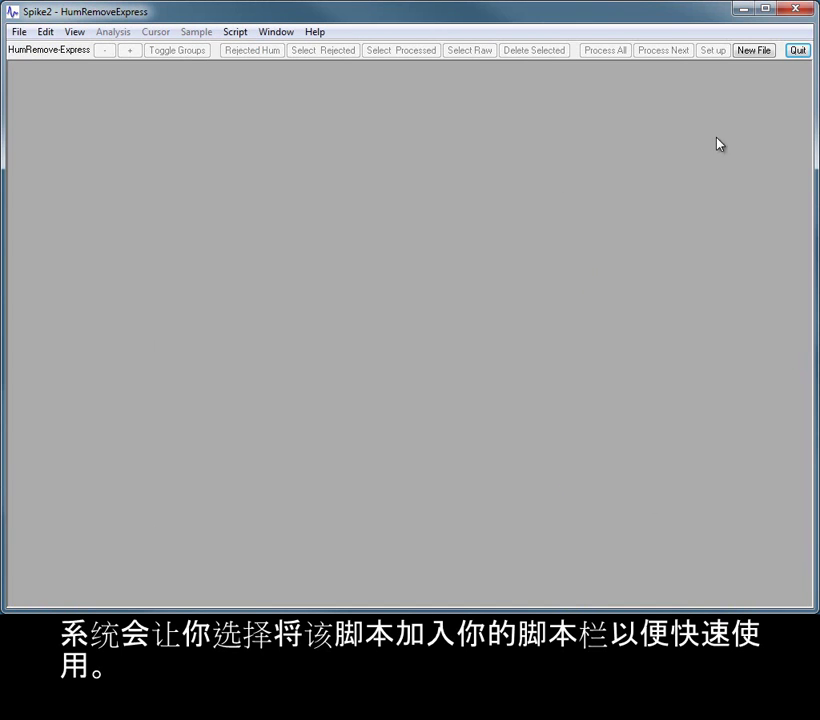
click(760, 52)
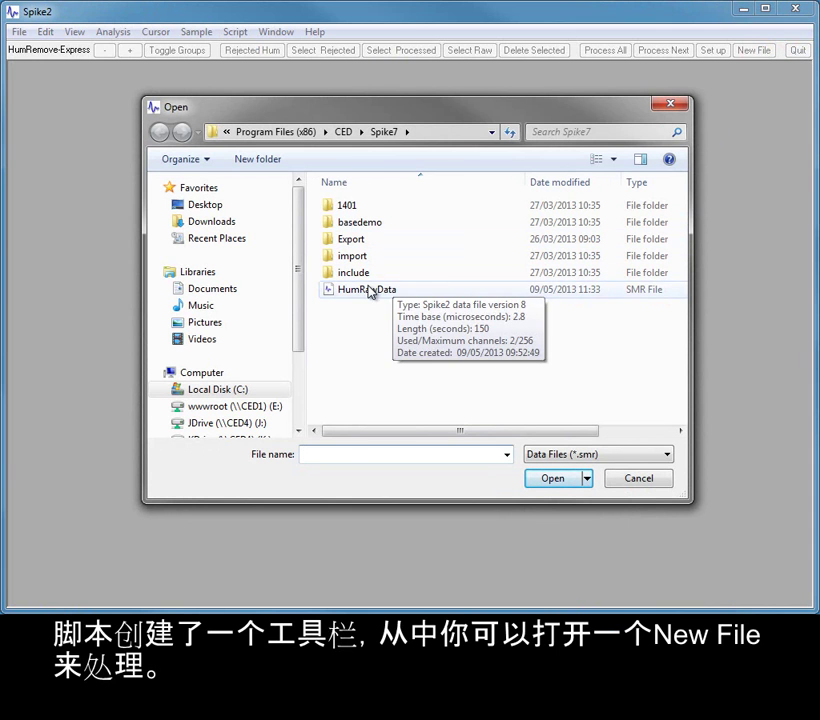
click(371, 289)
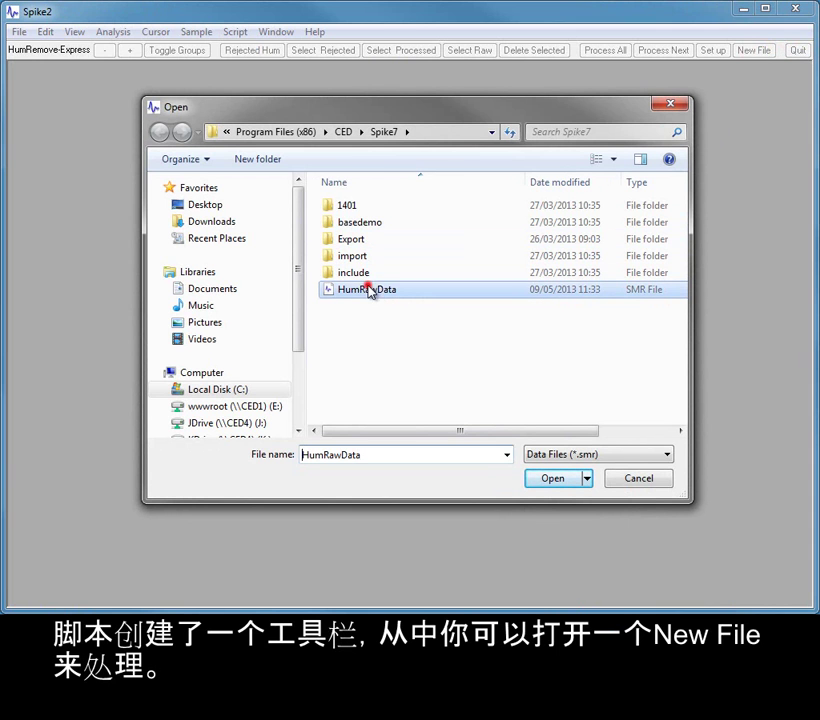
click(549, 479)
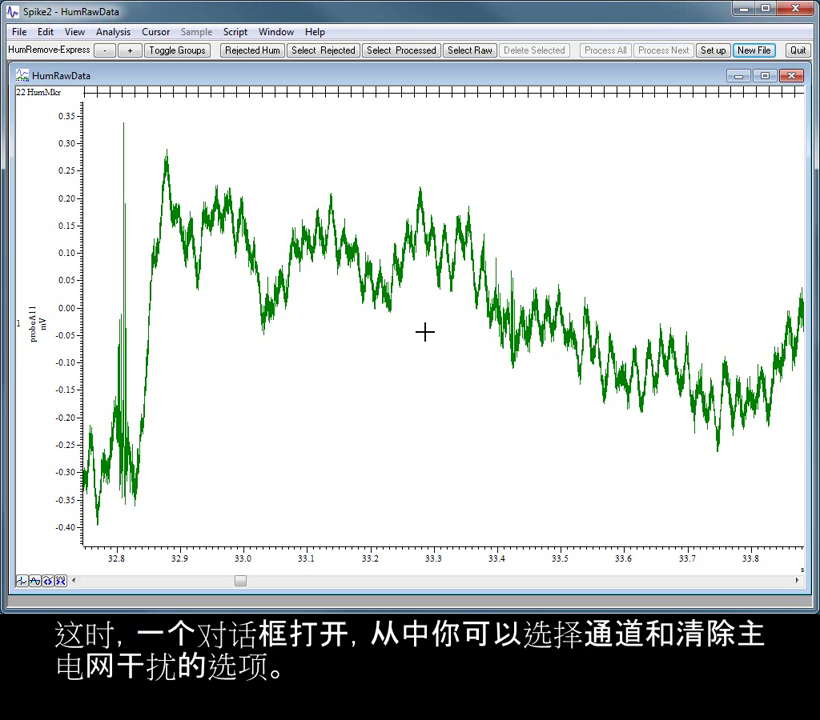
- Open the hum cancellation setup and review the choices for hum cycle marker, channels to clean up, start time and end time
click(714, 52)
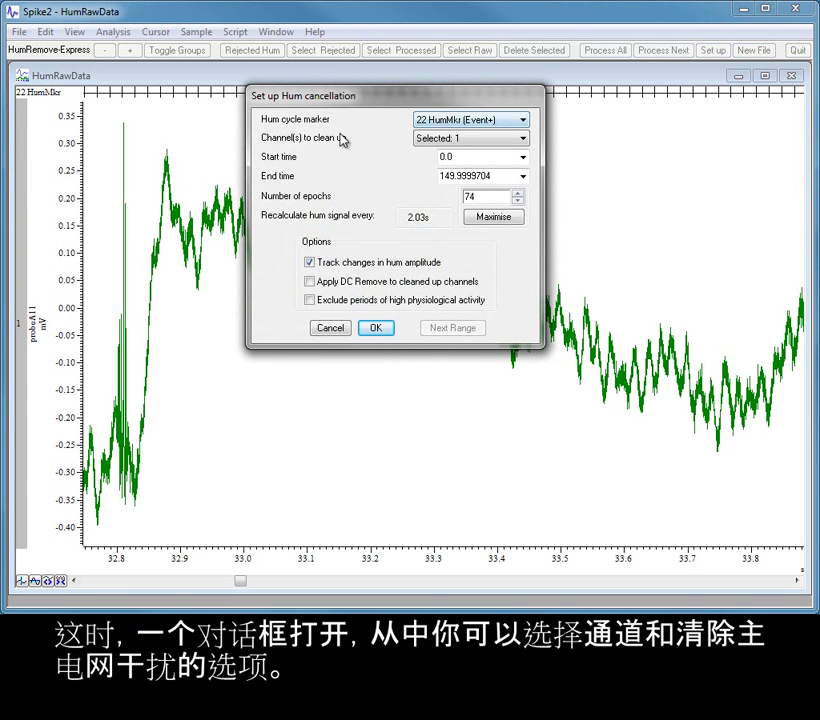
click(534, 138)
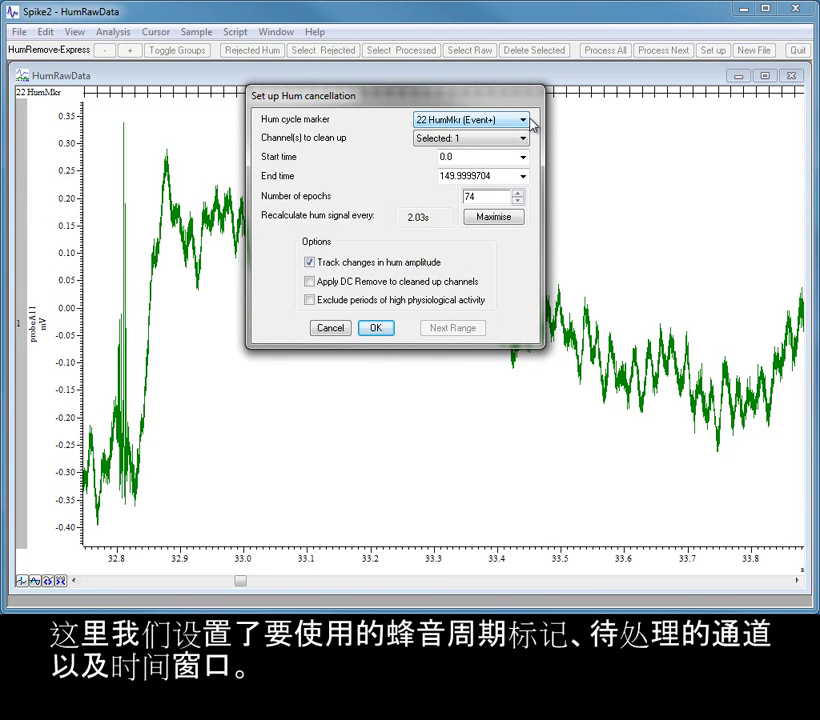
click(530, 120)
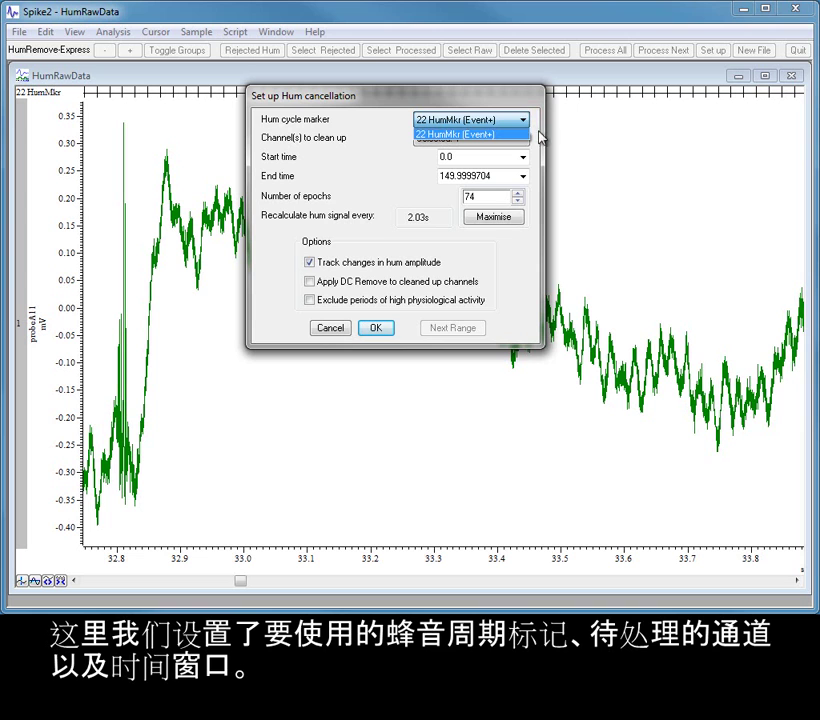
click(541, 139)
click(523, 138)
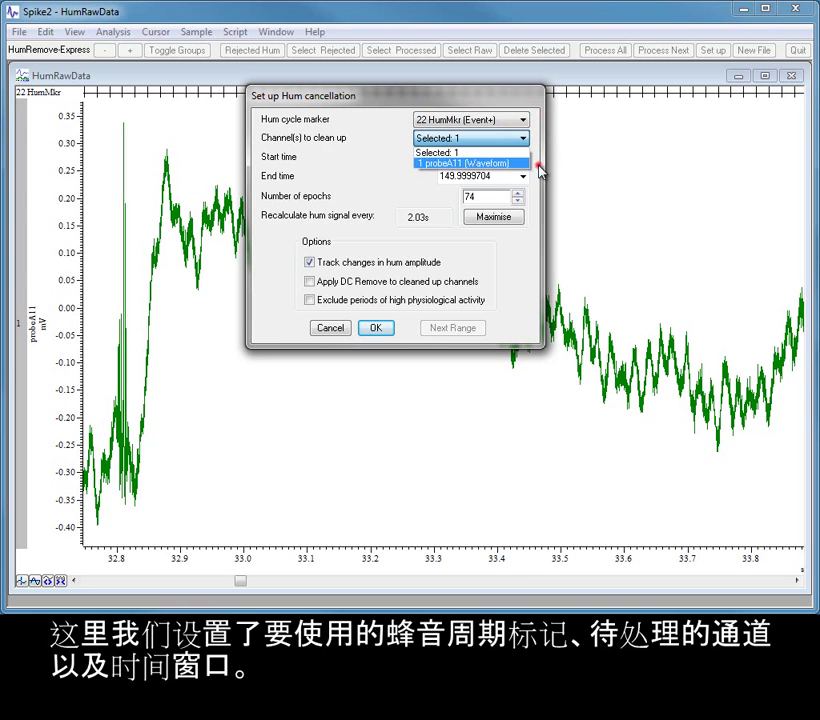
click(537, 168)
click(522, 158)
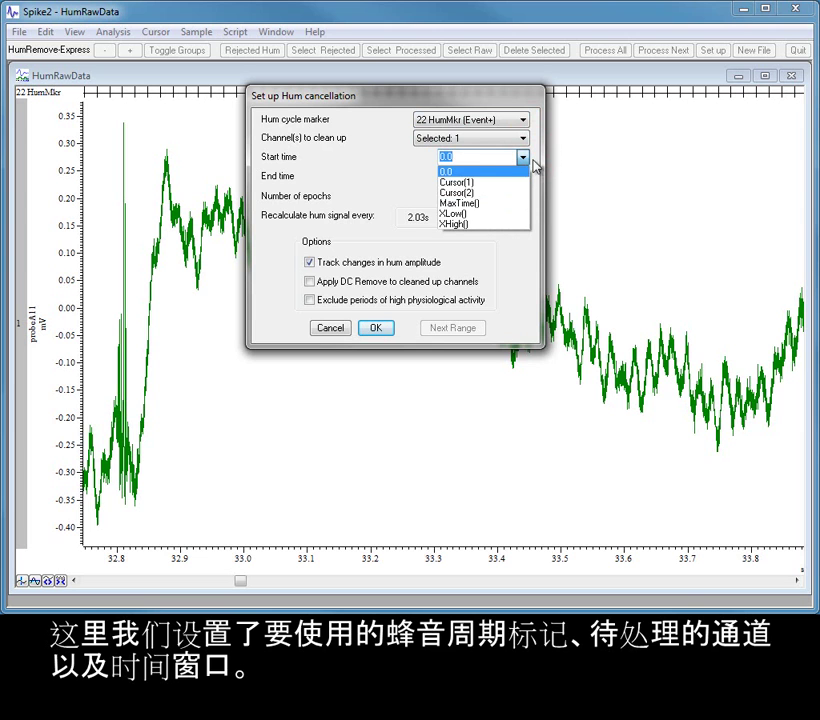
click(537, 161)
click(524, 176)
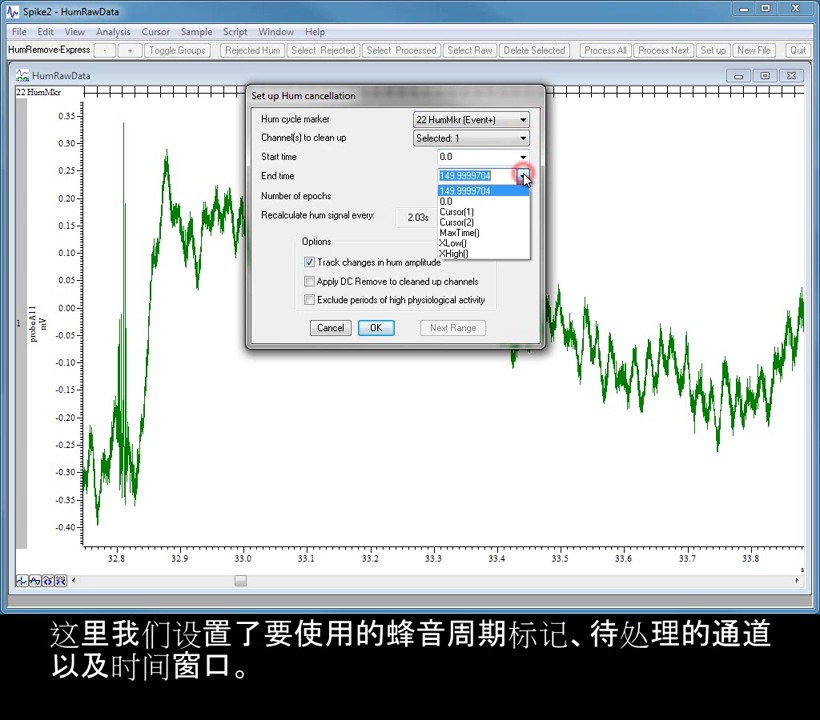
click(536, 180)
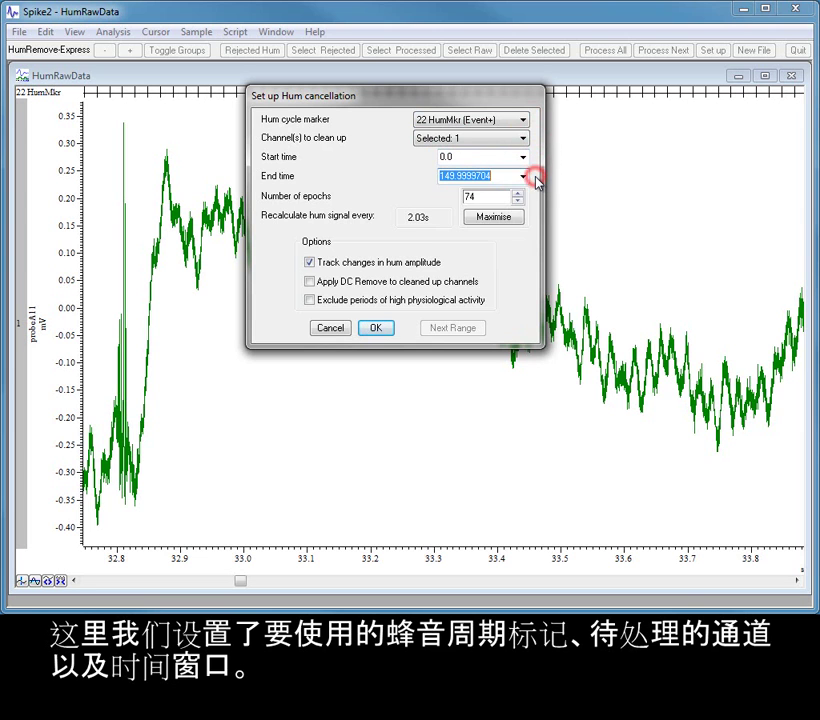
click(537, 181)
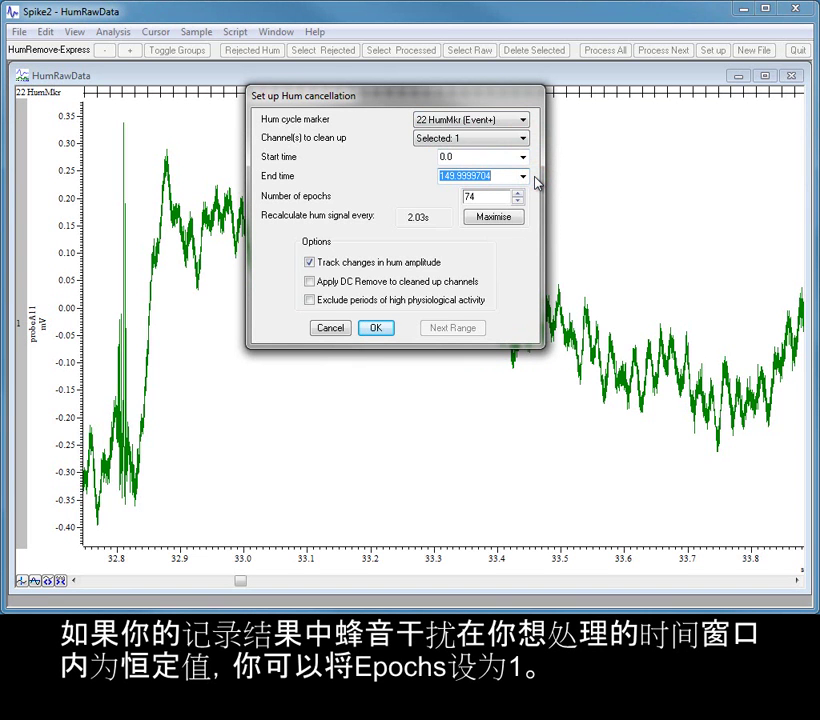
- Set the number of epochs to 1 for the hum cancellation
double_click(480, 197)
text(1)
double_click(506, 177)
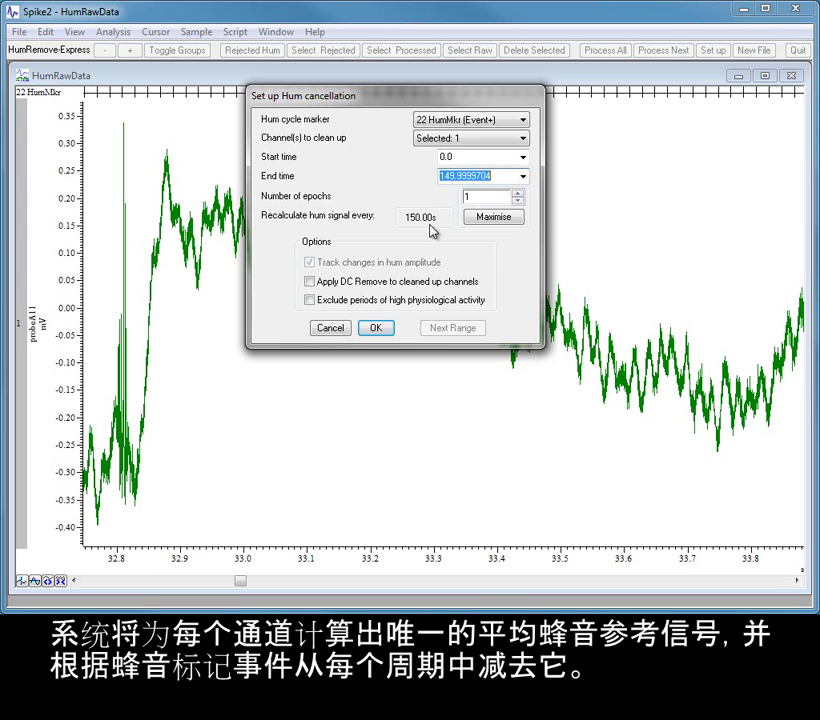
- Maximise the number of epochs for the current time range, giving 74 epochs
click(531, 217)
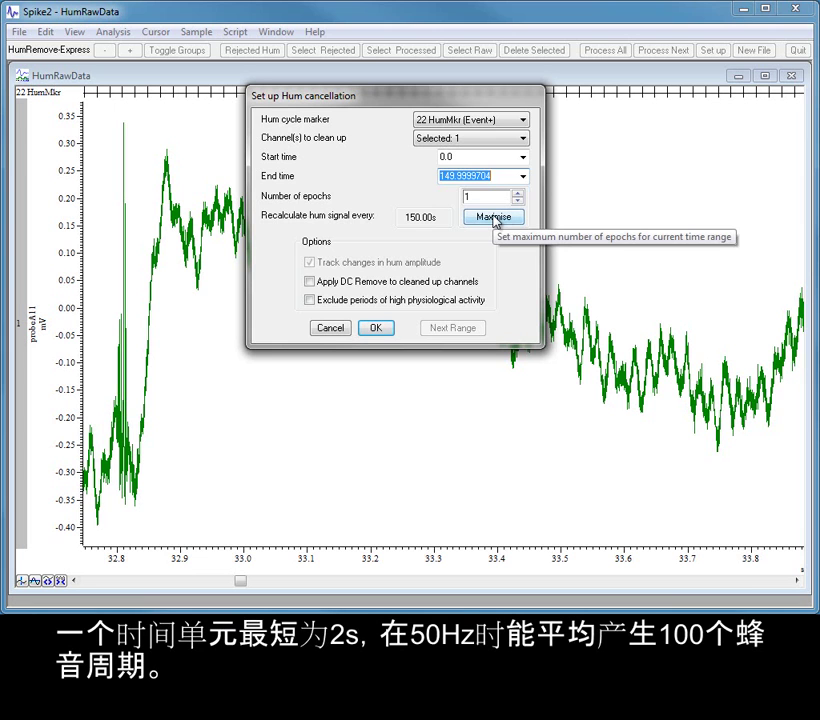
click(493, 217)
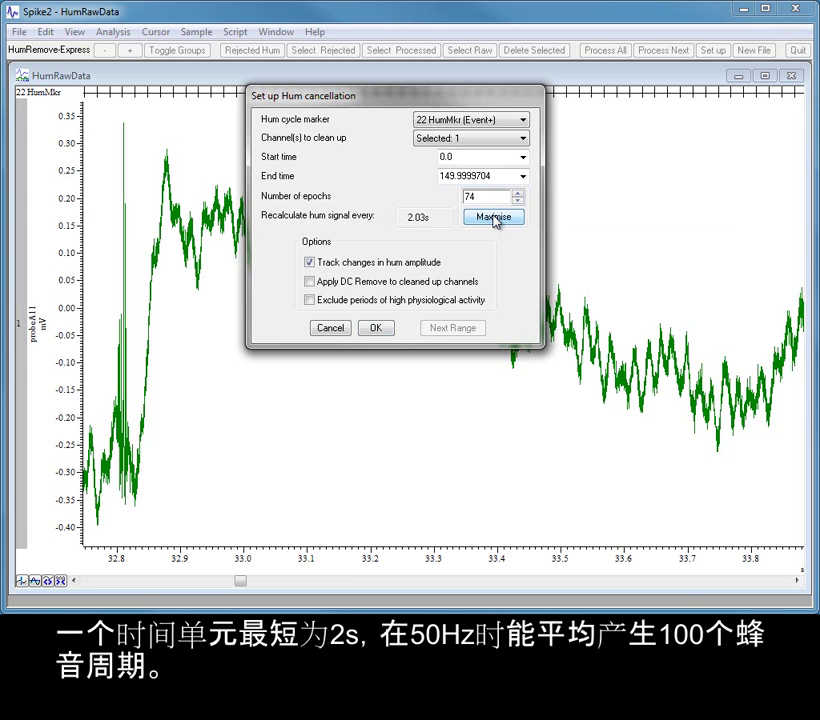
- Accept the hum cancellation setup with hum amplitude tracking enabled and process channel 1 of HumRawData
click(535, 221)
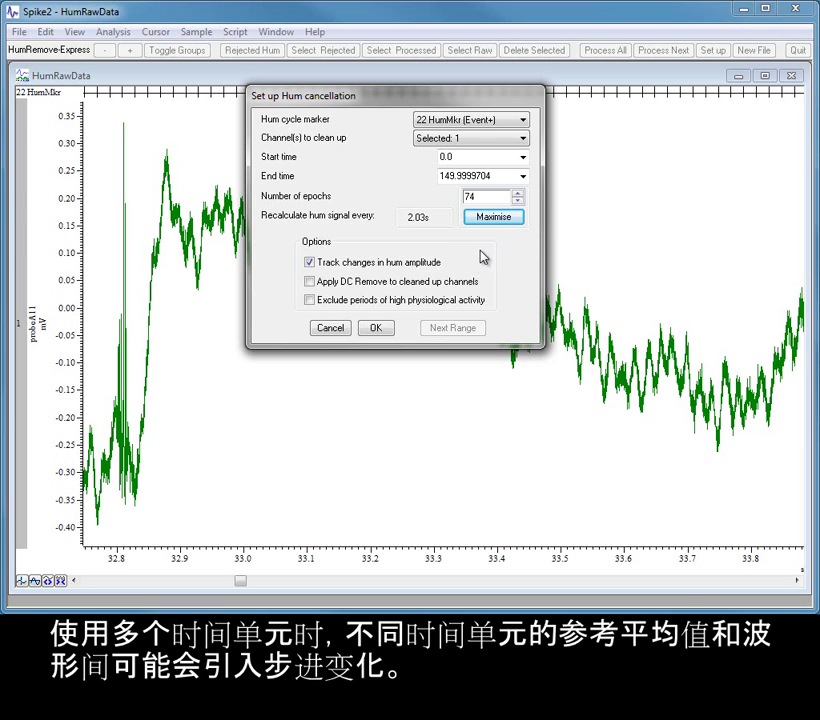
click(452, 266)
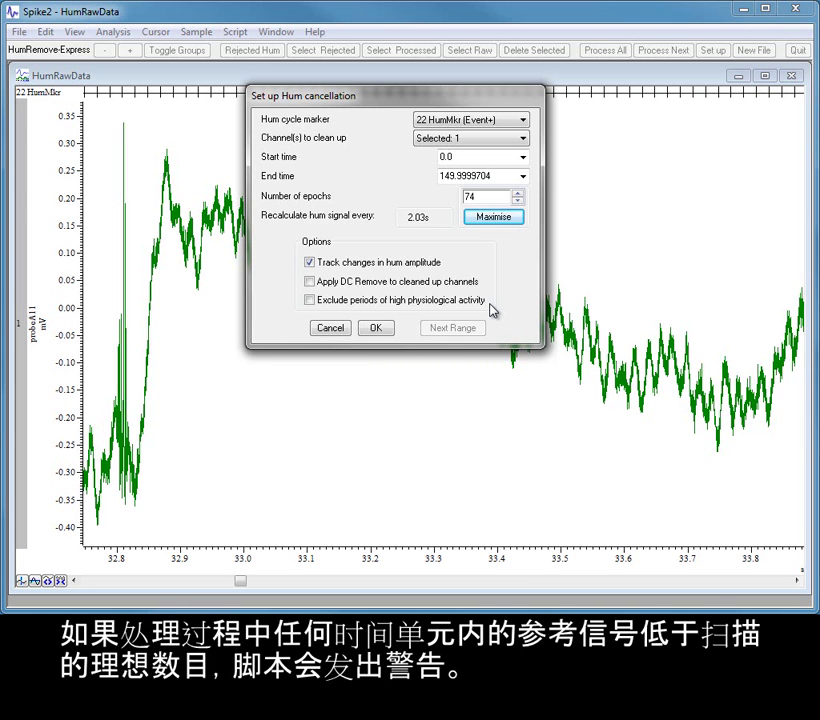
click(490, 308)
click(376, 329)
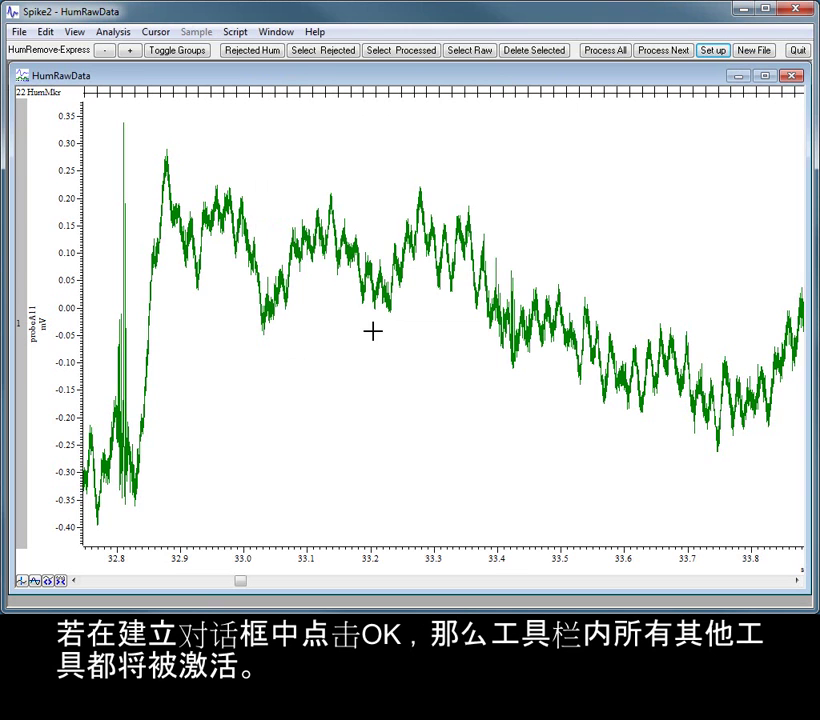
click(657, 54)
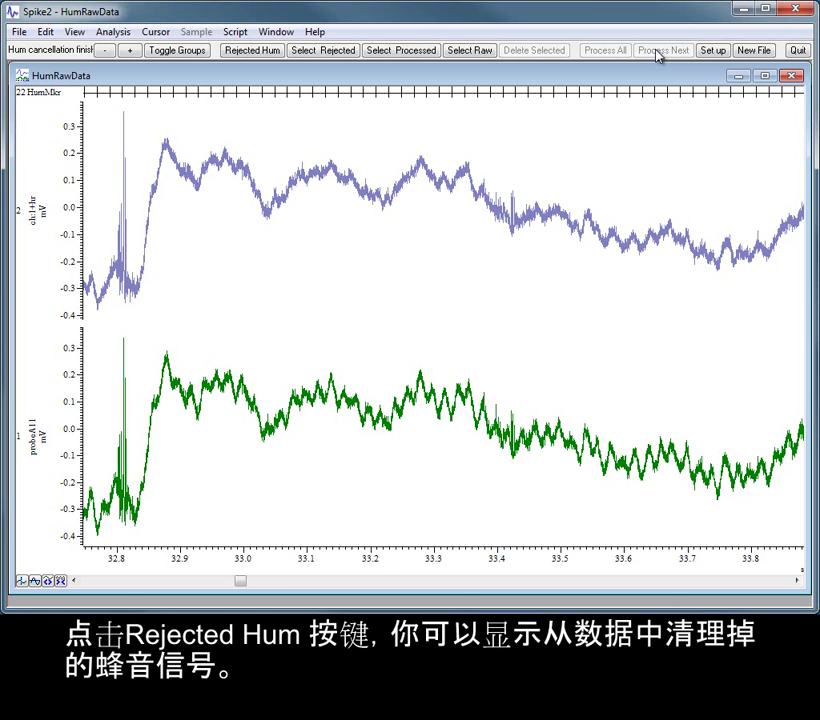
- Show the hum rejected from processed channel 2 as an additional trace
click(252, 50)
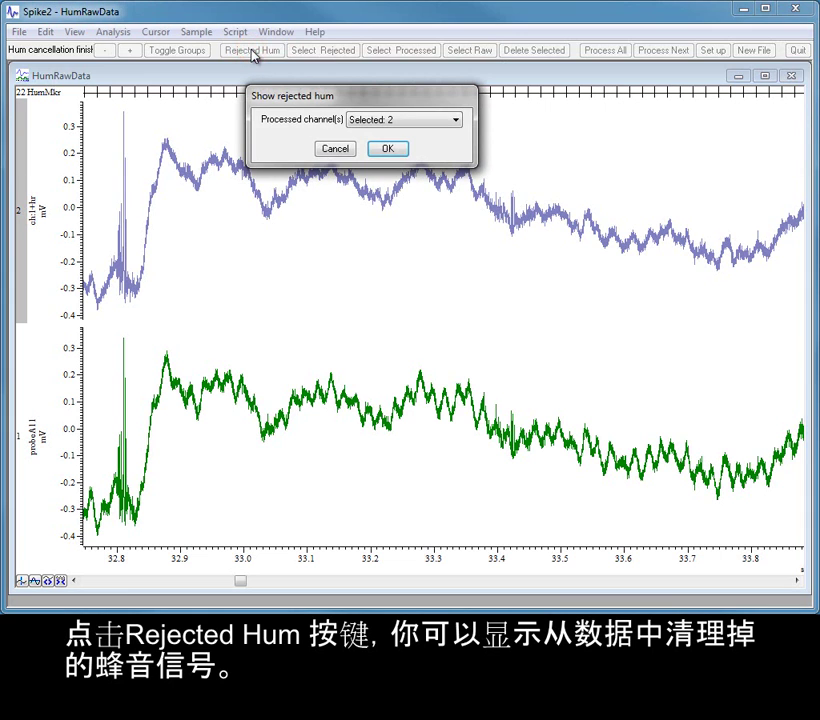
click(389, 148)
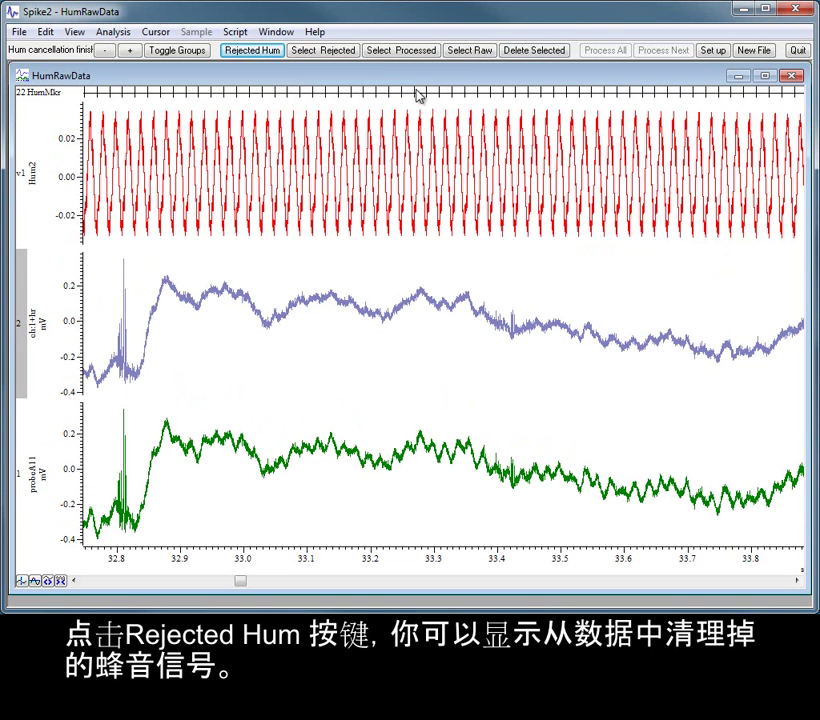
click(275, 62)
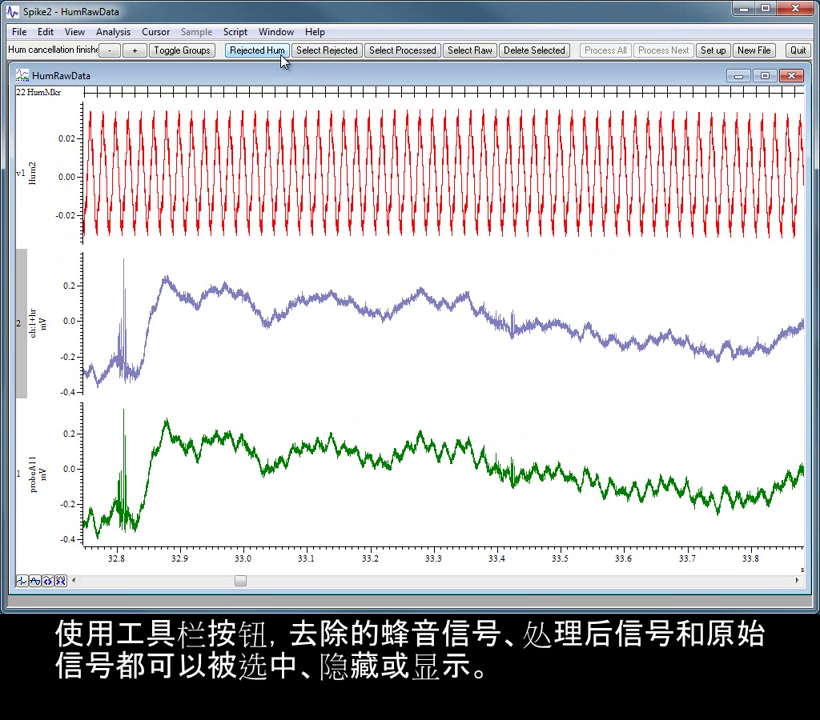
- Select in turn the rejected hum channel, the processed channel and the raw channel
click(330, 55)
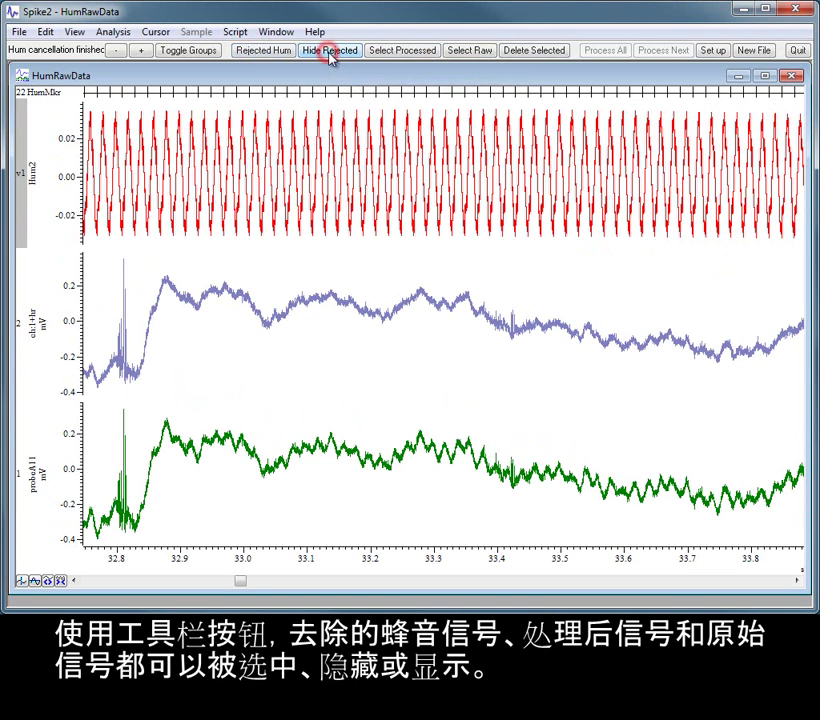
click(404, 55)
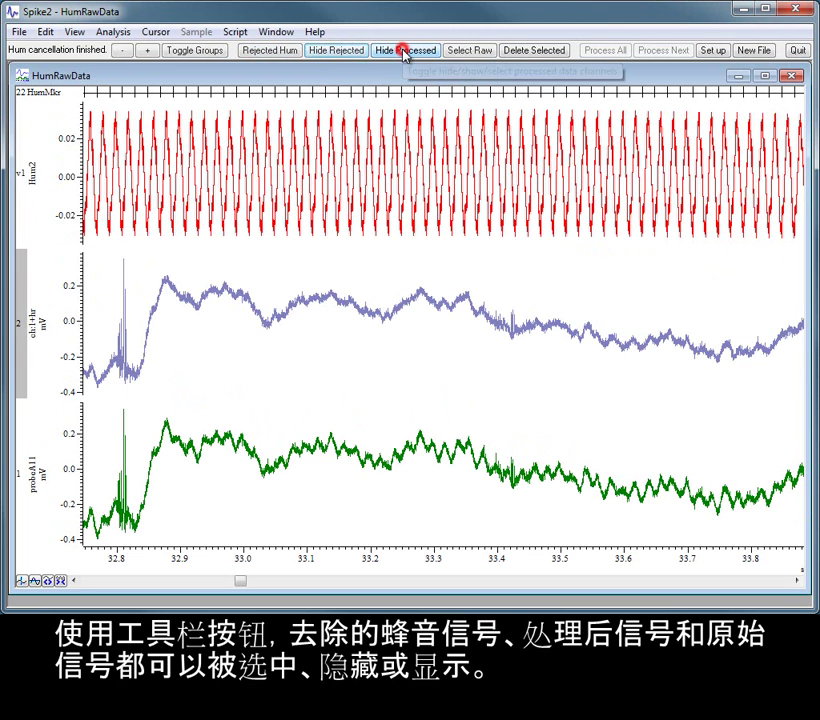
click(480, 55)
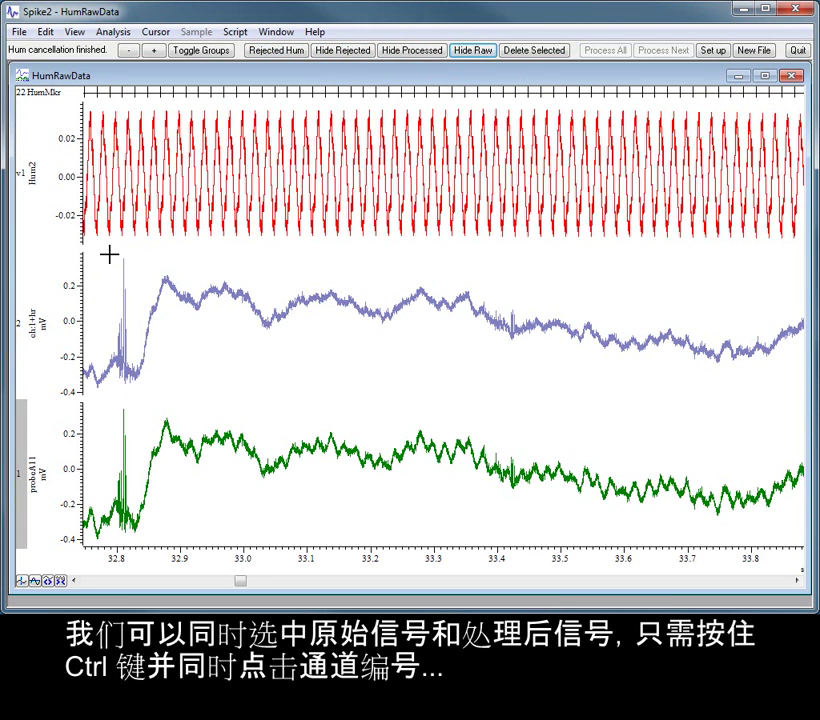
- Add processed channel 2 to the selection and compute power spectra of channels 1 and 2 from 0 to 150 s, FFT size 32768, Hanning window
ctrl+click(23, 328)
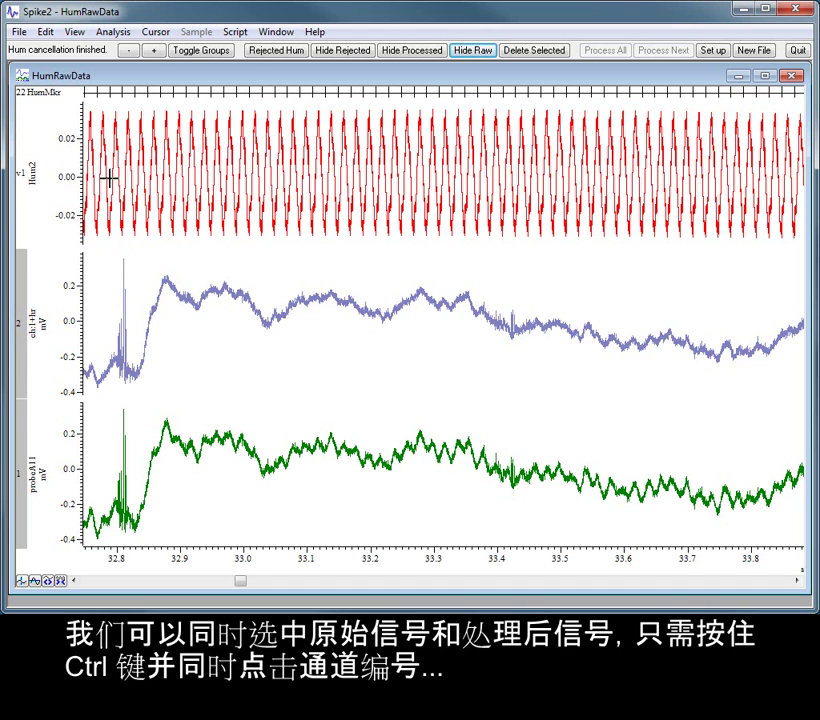
click(124, 36)
mouse_move(128, 86)
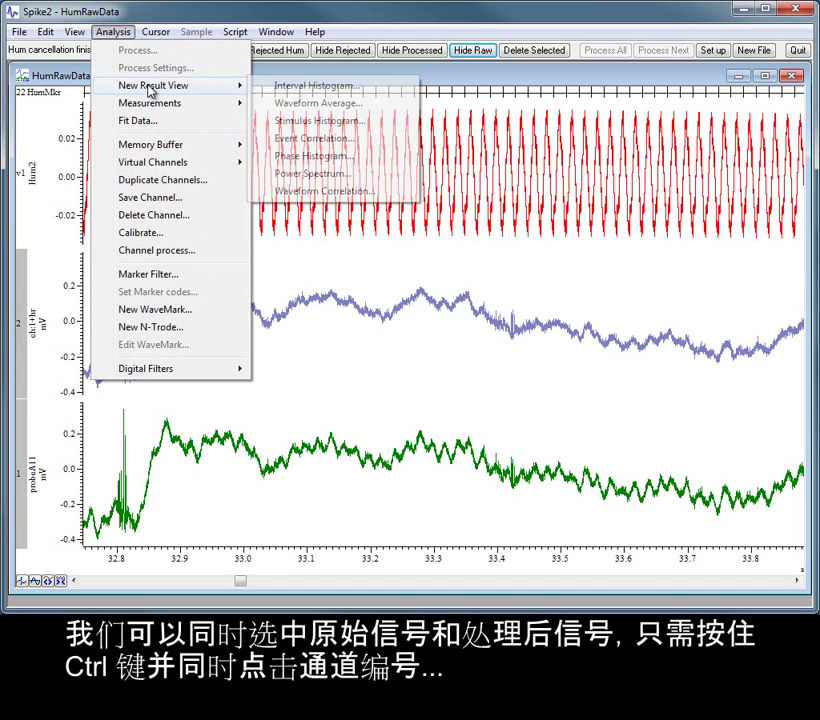
click(315, 174)
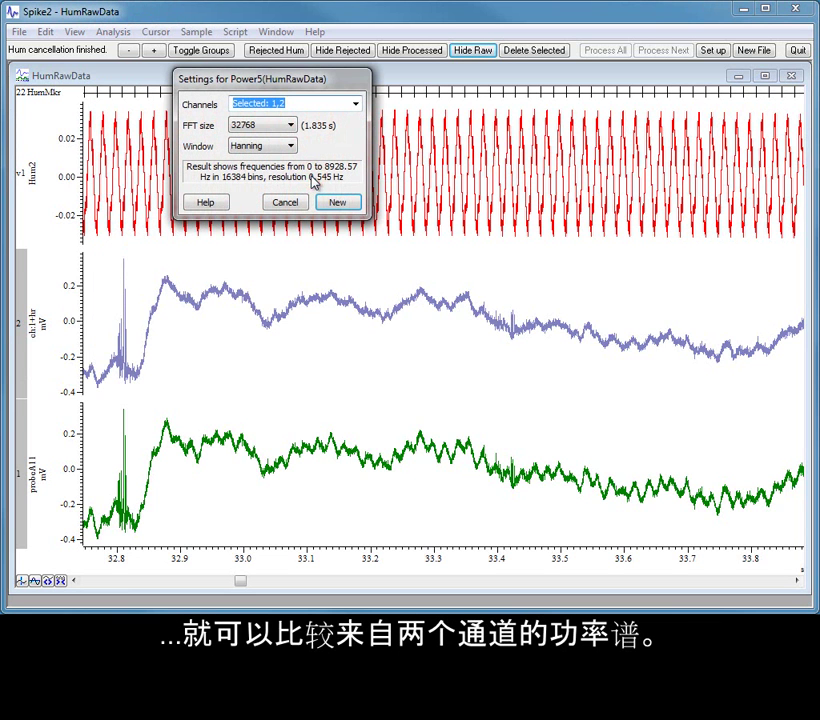
click(337, 204)
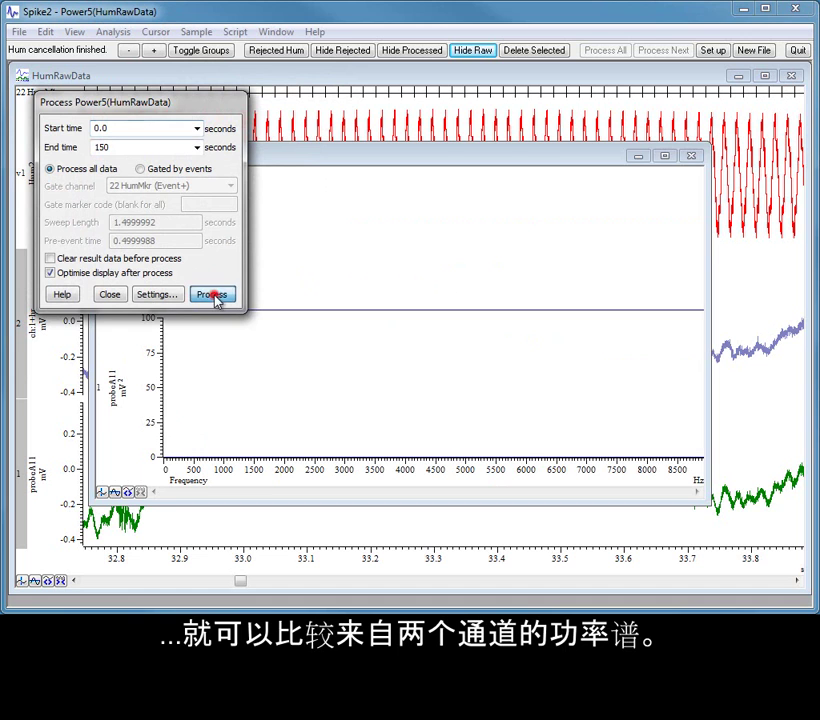
click(214, 297)
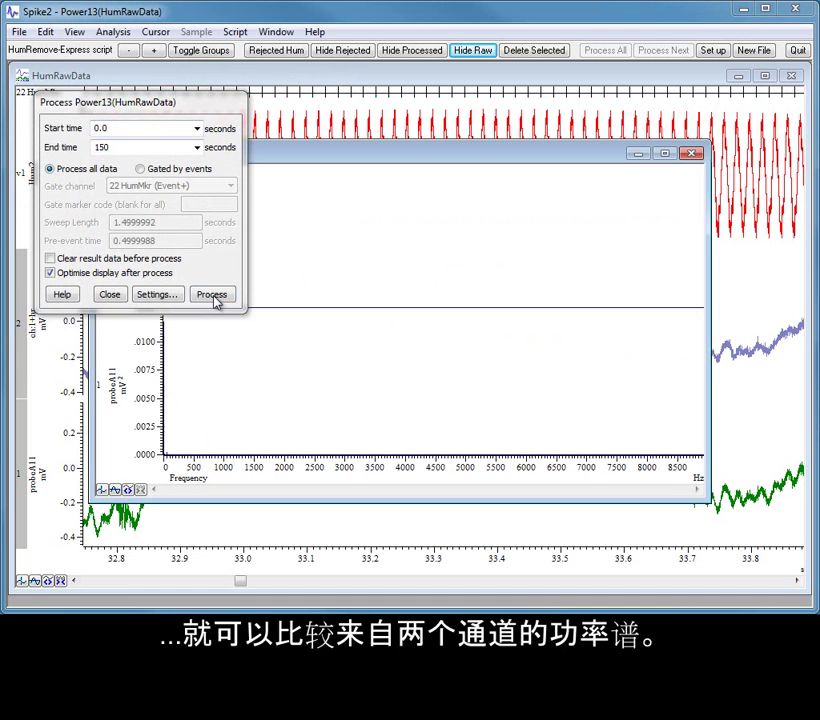
click(111, 296)
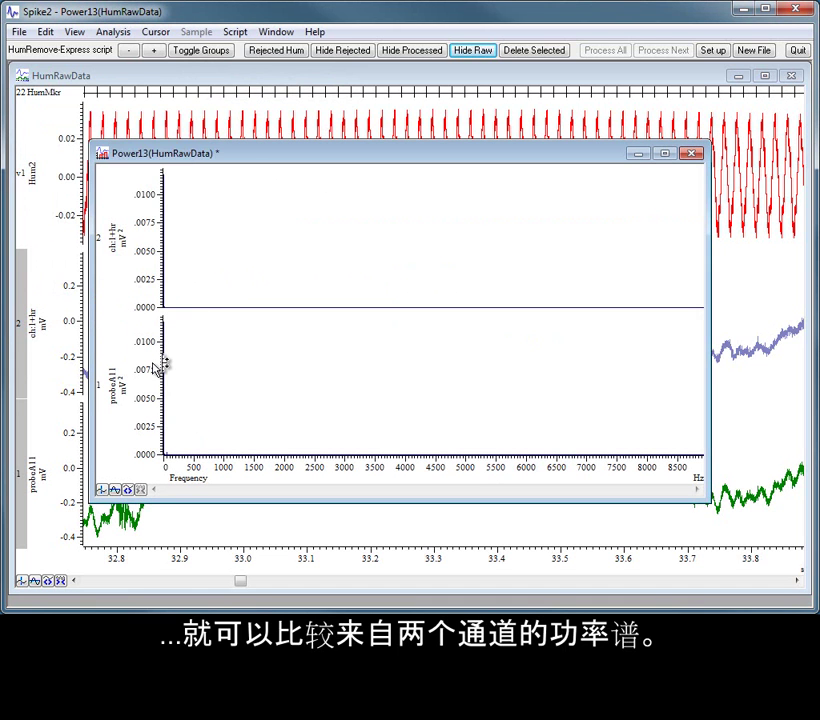
- Make the Y axes of both power spectra, probeA11 and the processed channel, logarithmic and optimise their ranges
double_click(155, 360)
click(200, 356)
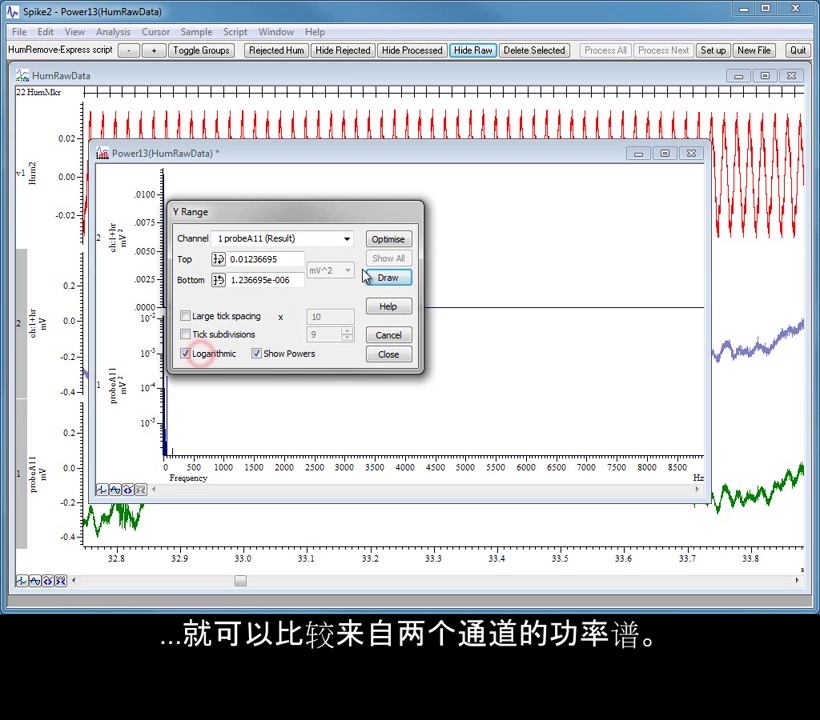
click(387, 240)
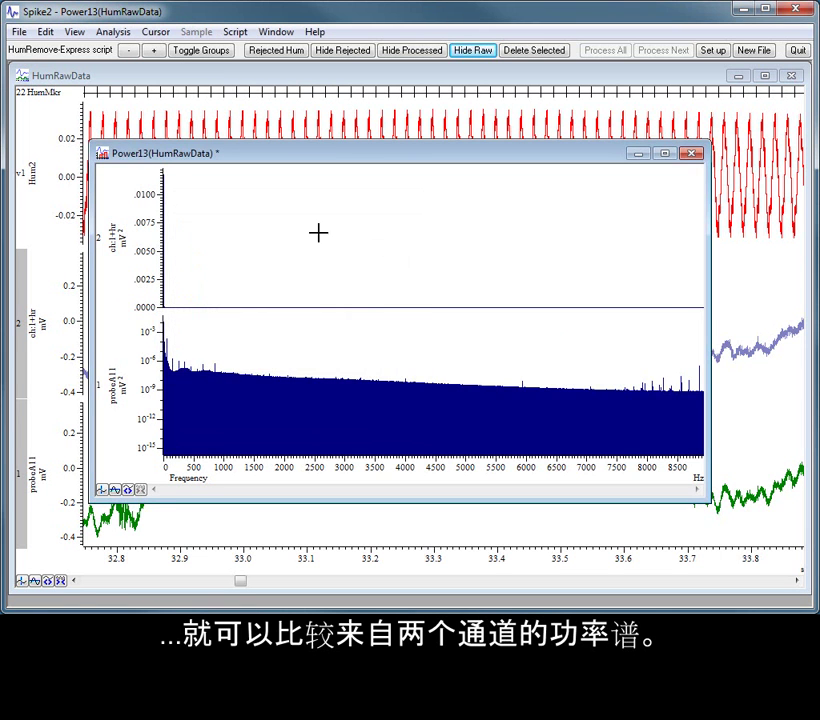
double_click(145, 228)
click(228, 357)
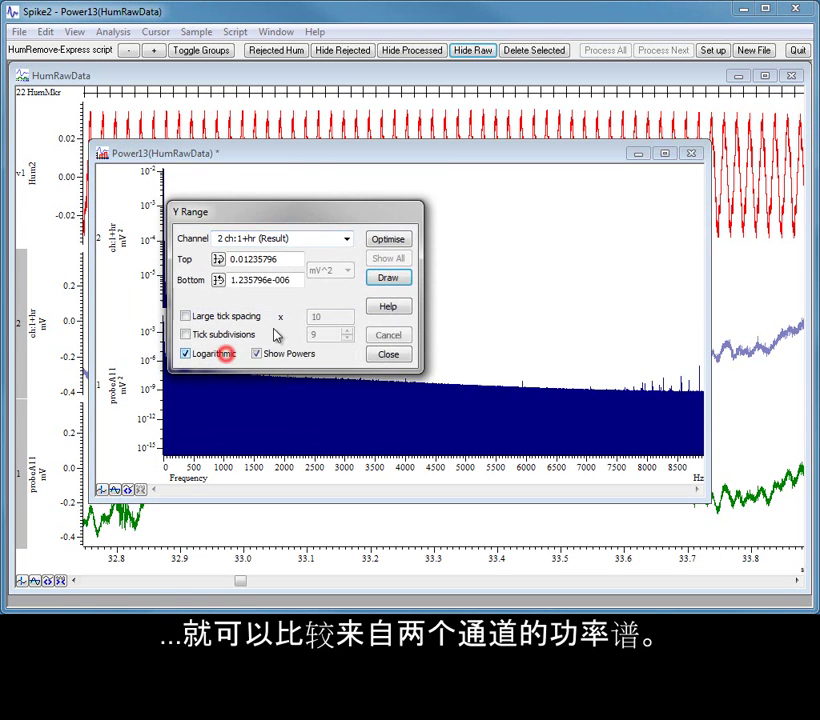
click(387, 240)
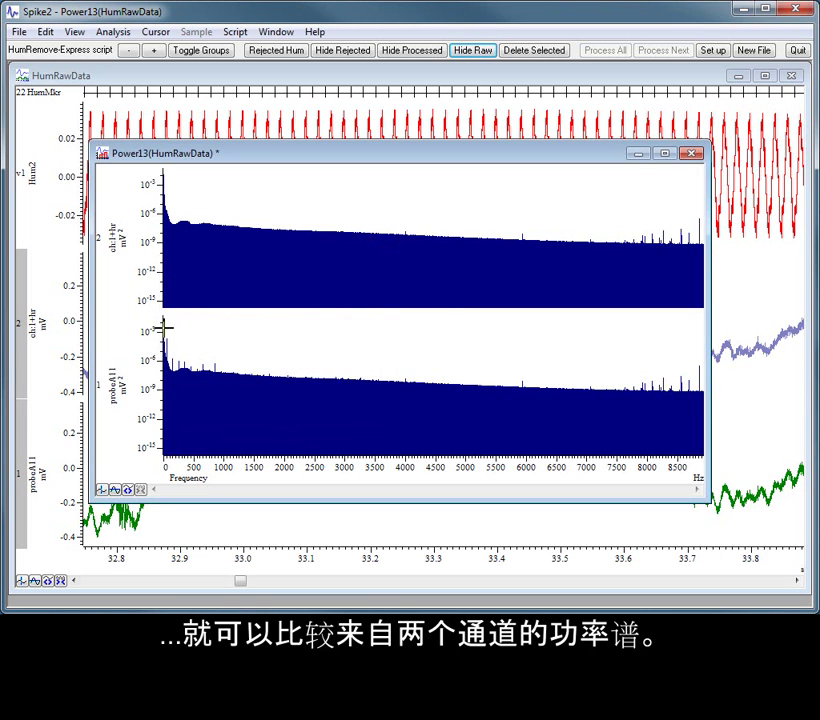
- Compare both power spectra magnified to about 20 to 800 Hz, and close the result view without saving
drag(165, 330, 248, 377)
drag(165, 185, 472, 240)
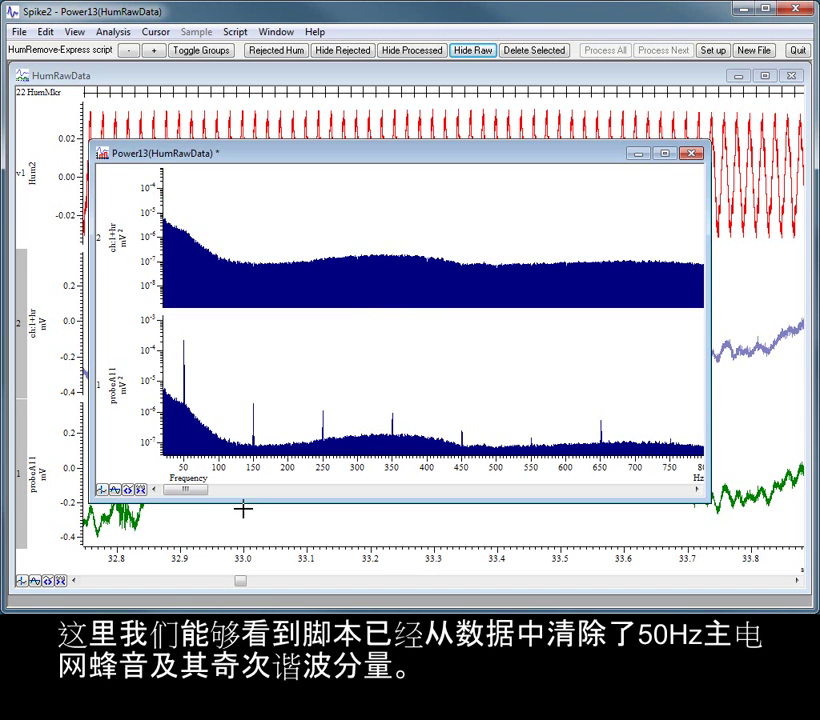
click(692, 154)
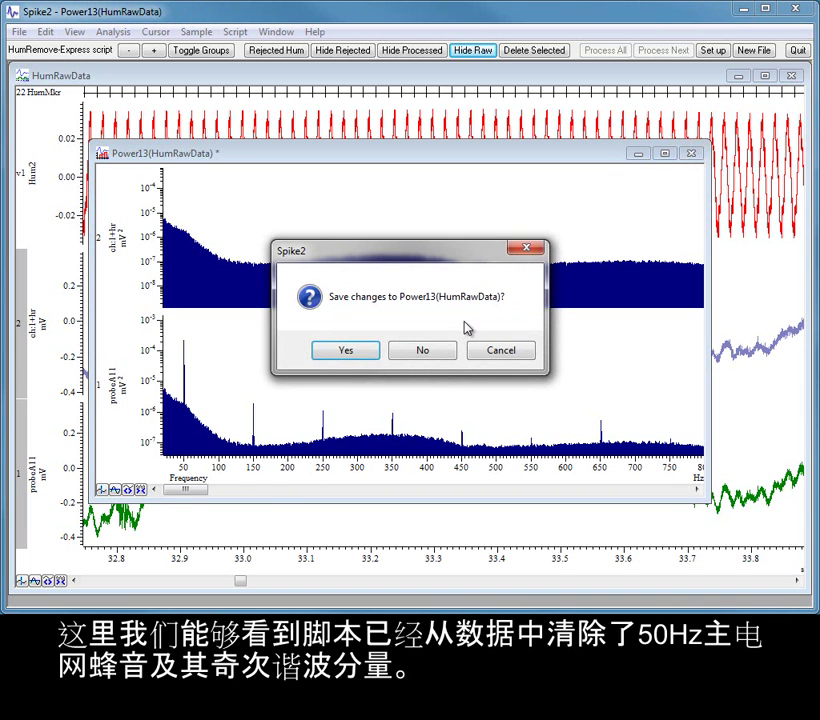
click(432, 350)
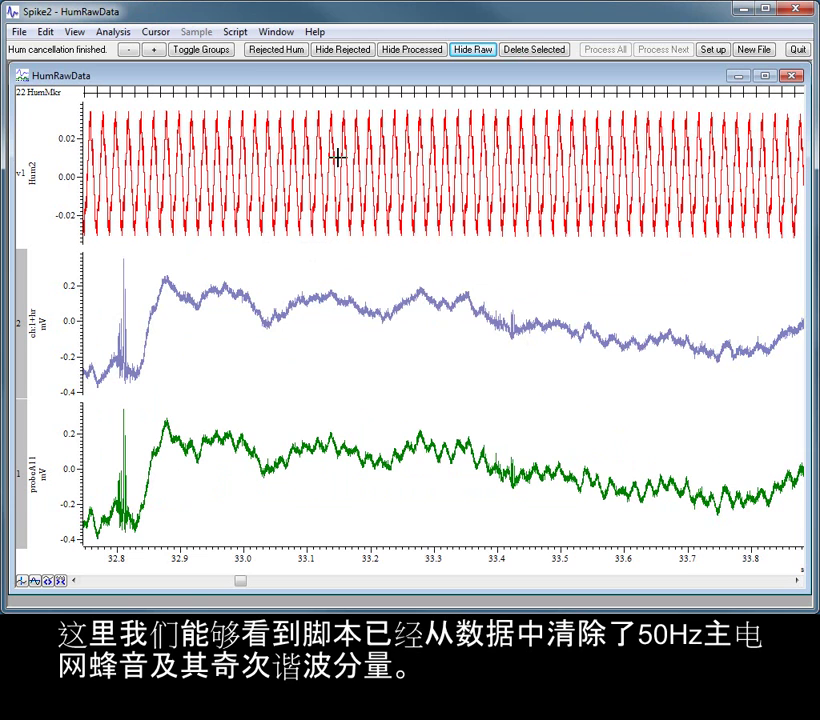
- Overdraw the raw and processed channels as a group and adjust the offset between them until the traces nearly overlap
click(197, 52)
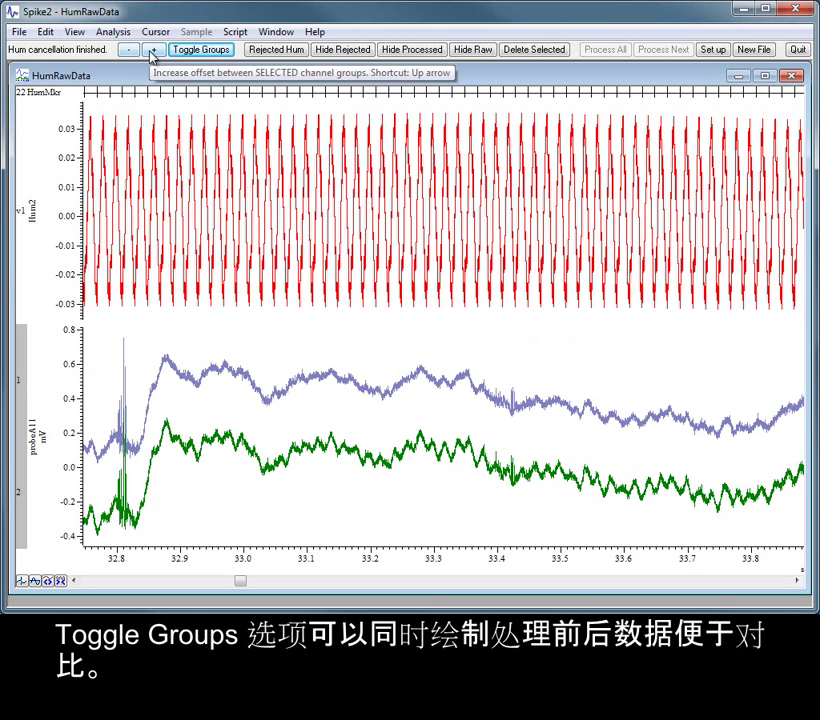
click(148, 51)
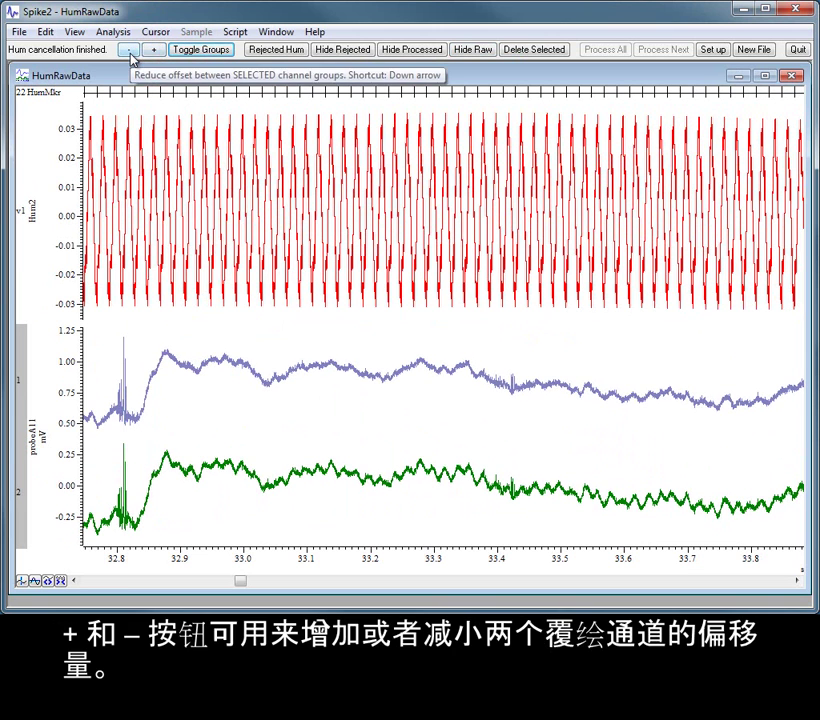
click(130, 52)
click(130, 52)
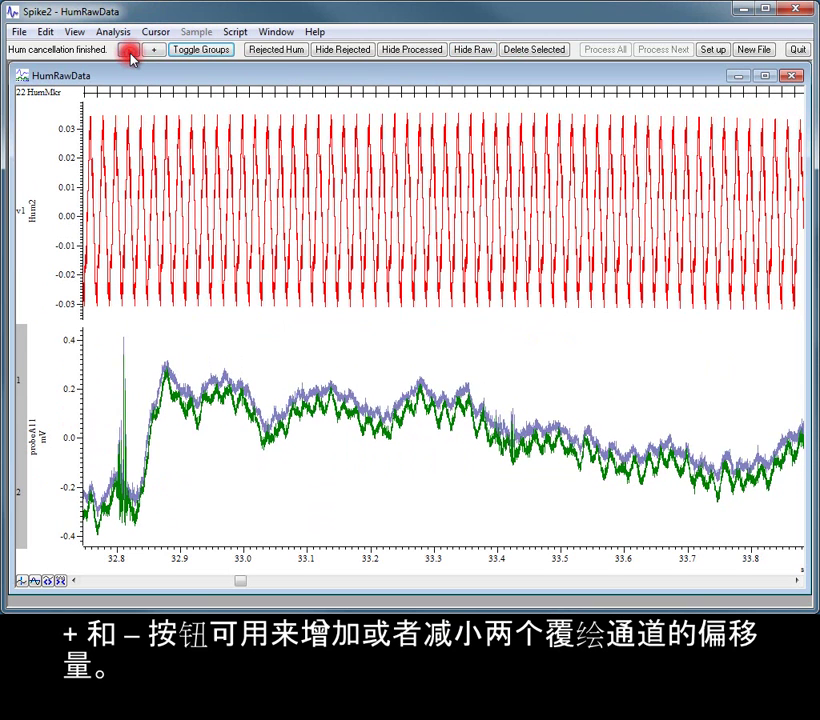
click(130, 52)
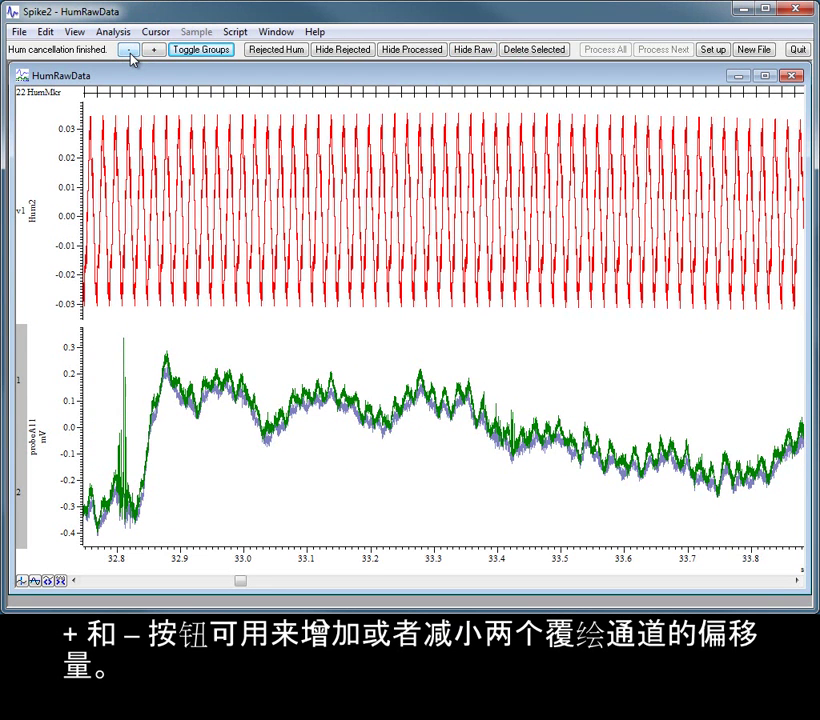